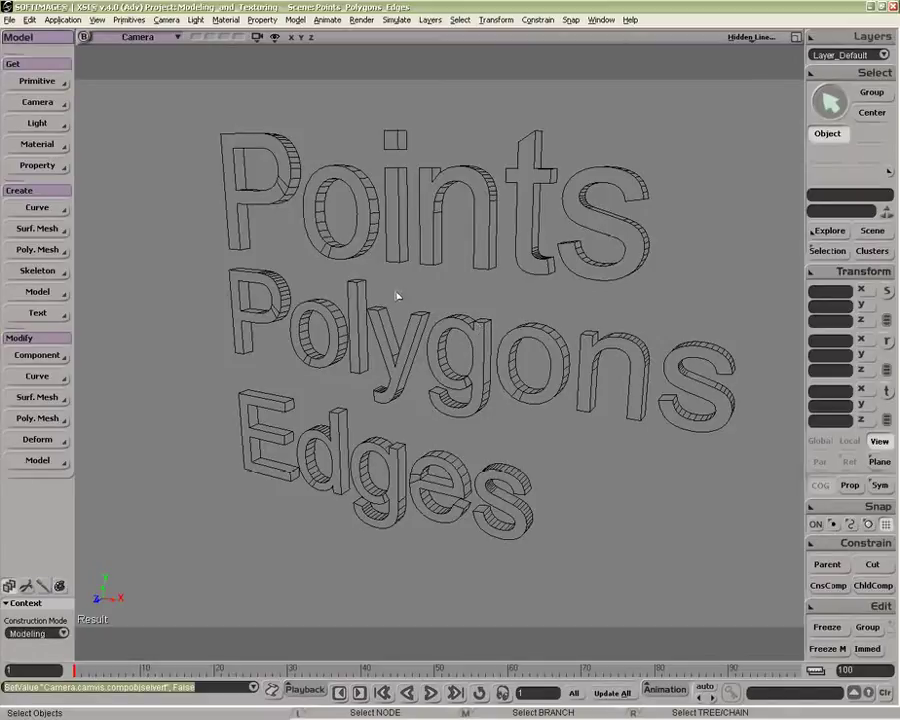
- Select the Points text mesh, switch to point selection, and turn on the display of points in the camera view
{"action": "left_click", "coordinate": [636, 244]}
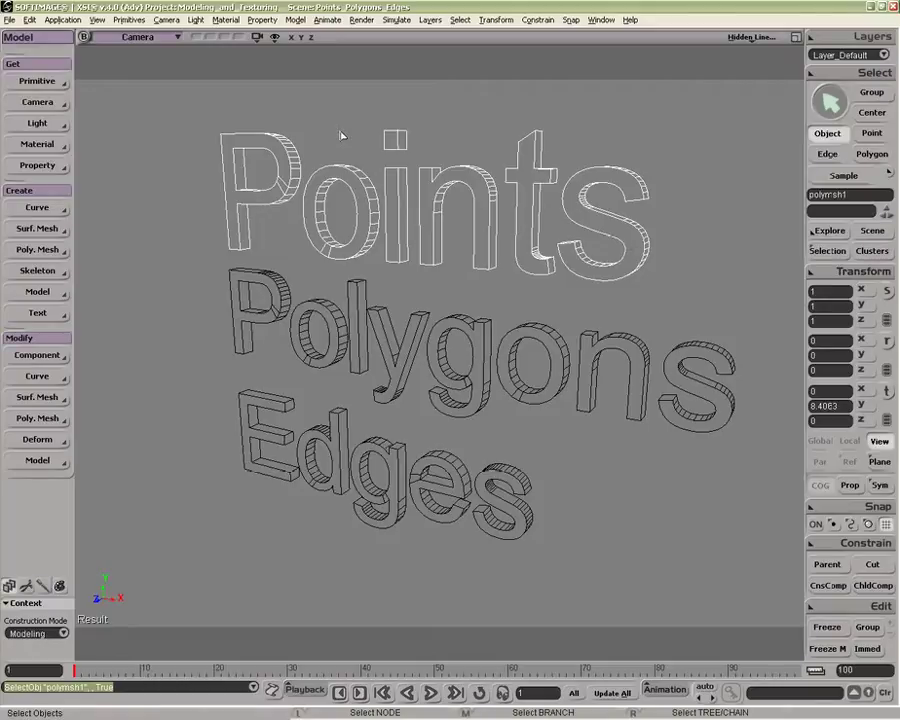
{"action": "key", "text": "t"}
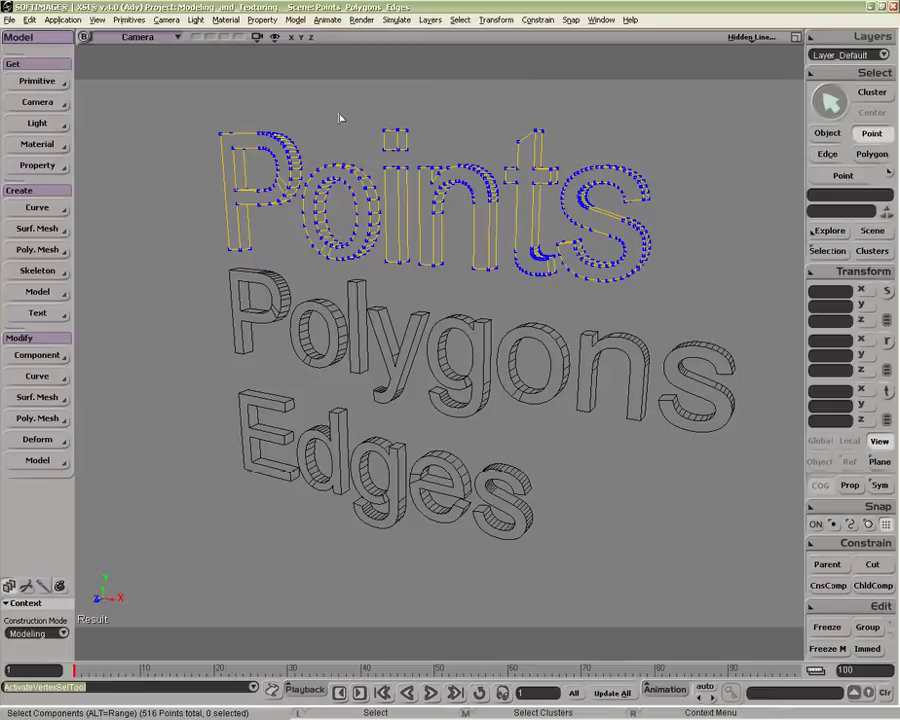
{"action": "left_click", "coordinate": [275, 37]}
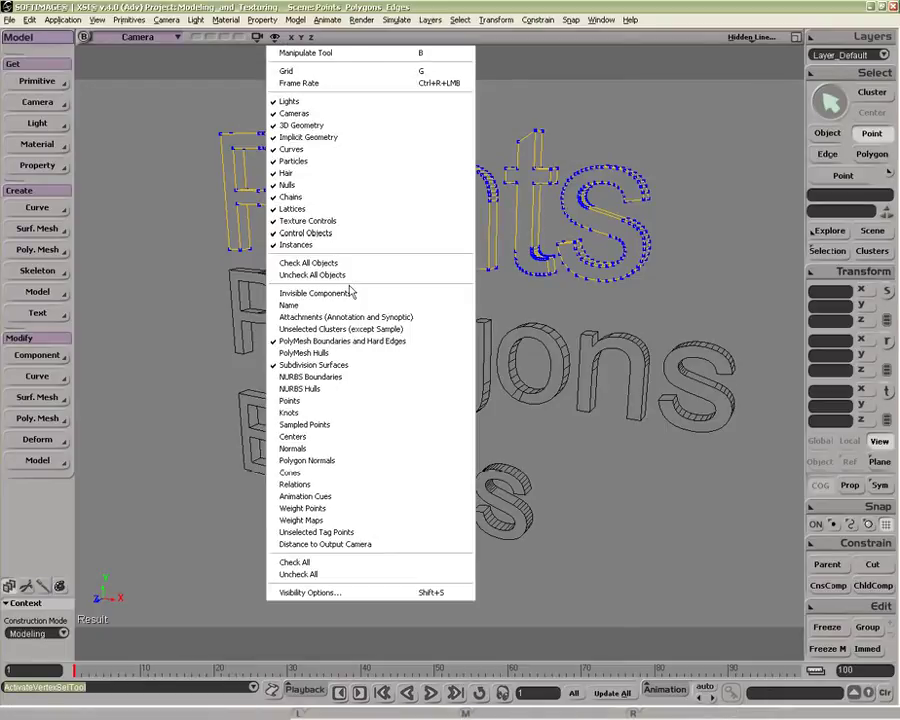
{"action": "left_click", "coordinate": [336, 401]}
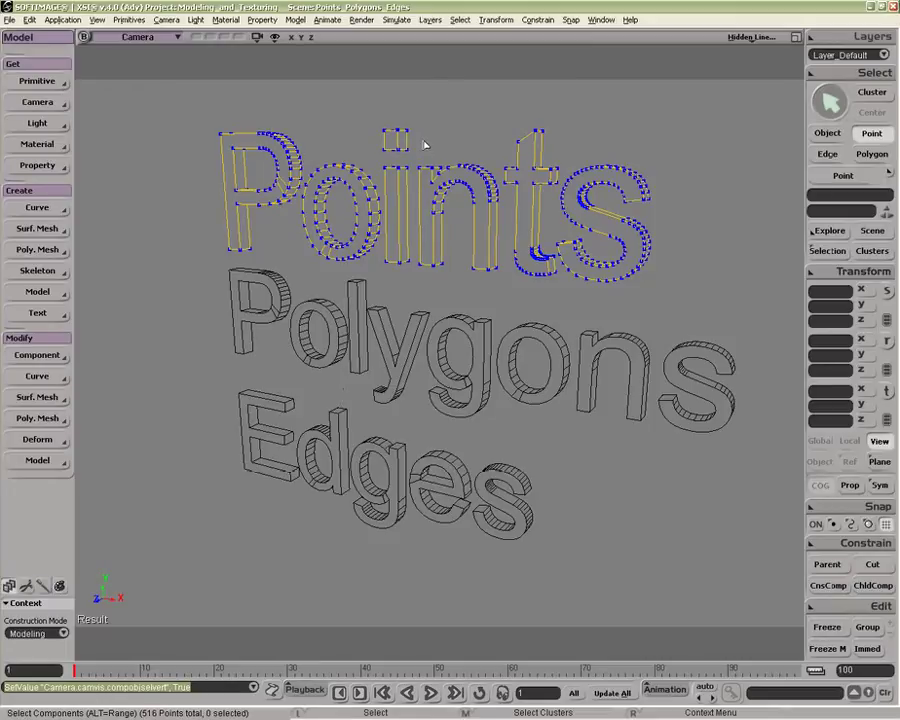
- Rectangle-select the points around the arch of the letter n, and clear that selection
{"action": "left_click_drag", "start_coordinate": [425, 148], "coordinate": [501, 222]}
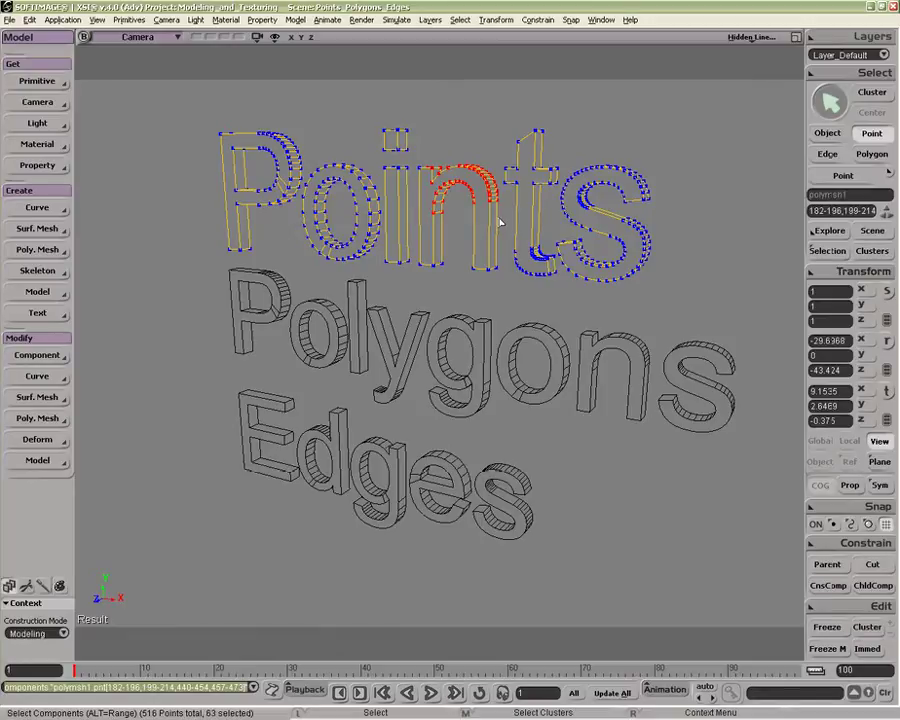
{"action": "left_click_drag", "start_coordinate": [412, 140], "coordinate": [501, 230], "text": "ctrl"}
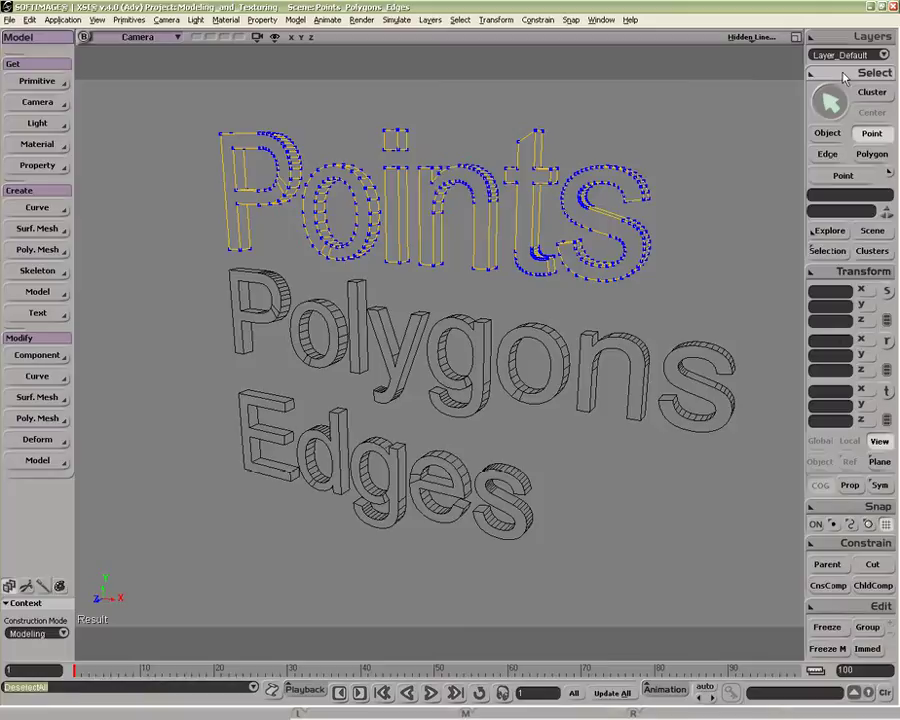
{"action": "right_click", "coordinate": [596, 68]}
{"action": "mouse_move", "coordinate": [705, 75]}
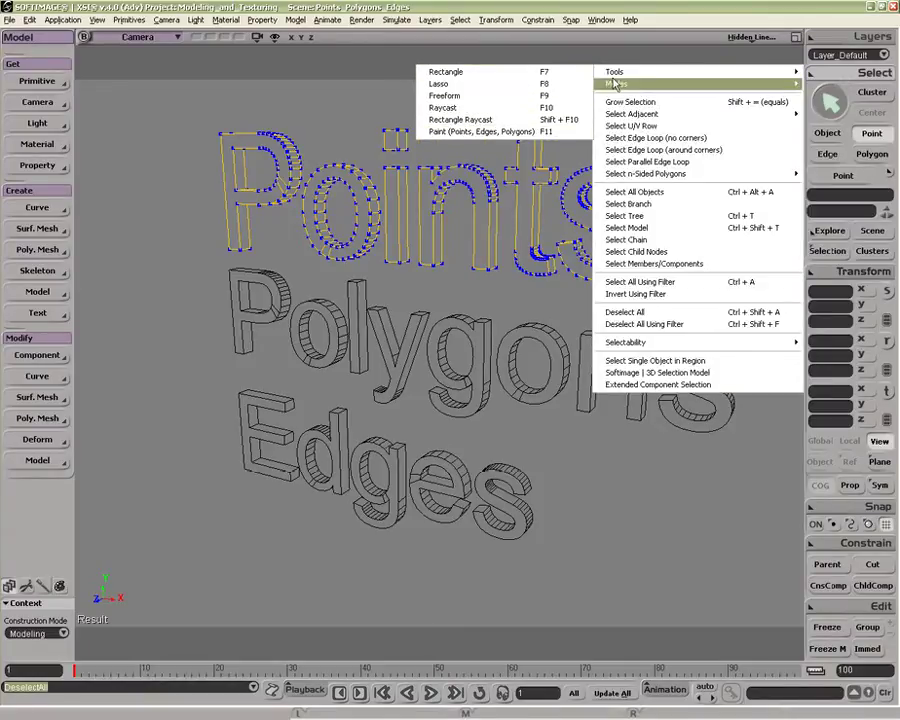
{"action": "mouse_move", "coordinate": [643, 88]}
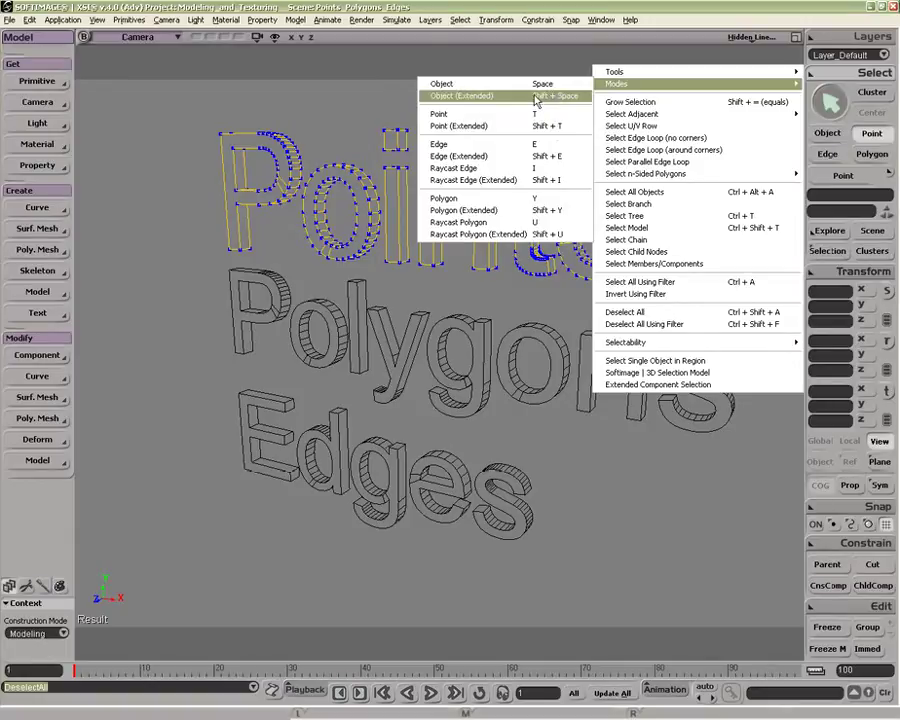
{"action": "left_click", "coordinate": [500, 97]}
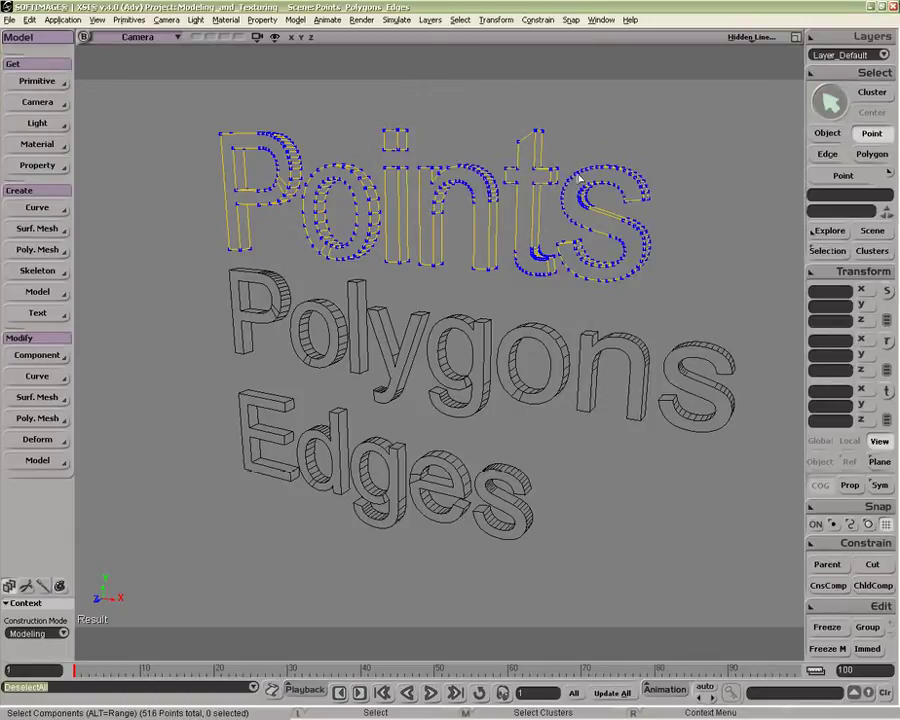
- Select the points at the tip of the letter t in the Points mesh and activate Scale
{"action": "key", "text": "t"}
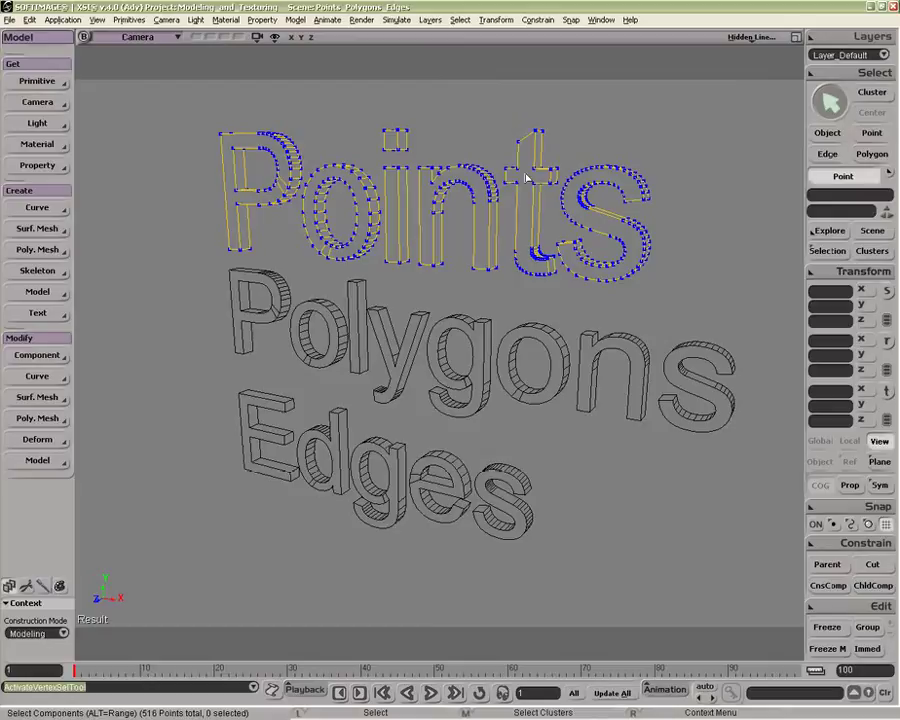
{"action": "left_click_drag", "start_coordinate": [492, 88], "coordinate": [600, 200]}
{"action": "key", "text": "o"}
{"action": "key", "text": "v"}
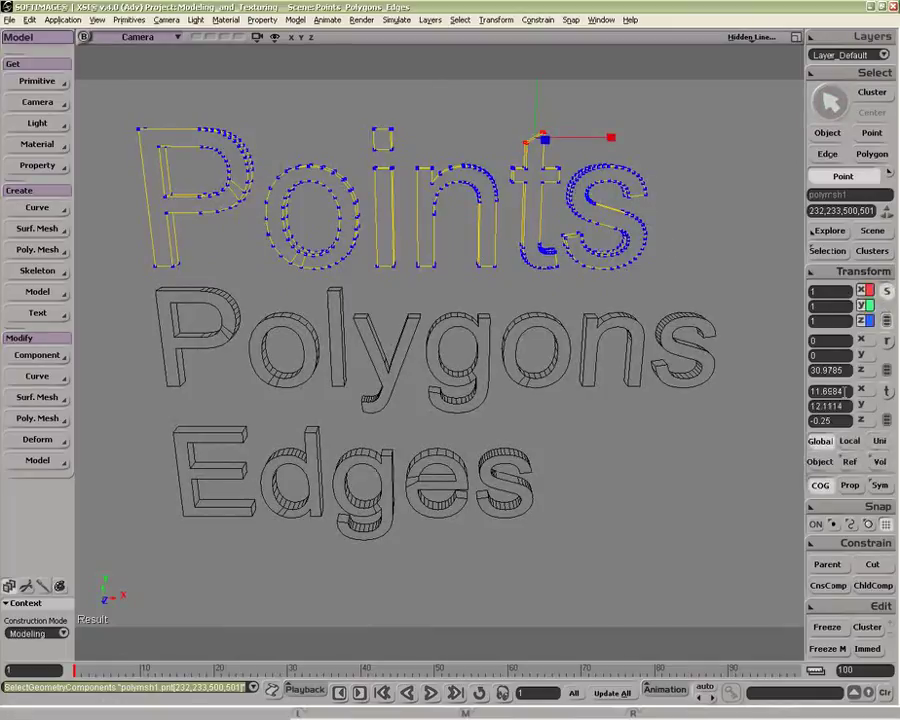
- Try scaling the letter t's tip points along the Local axes, and undo the scaling
{"action": "left_click", "coordinate": [849, 441]}
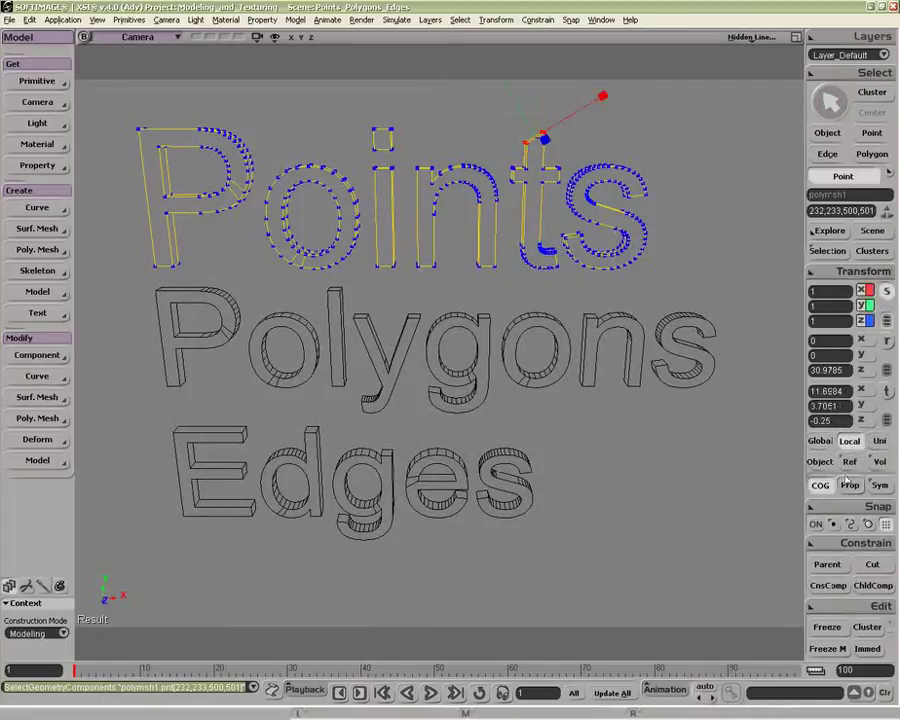
{"action": "key", "text": "x"}
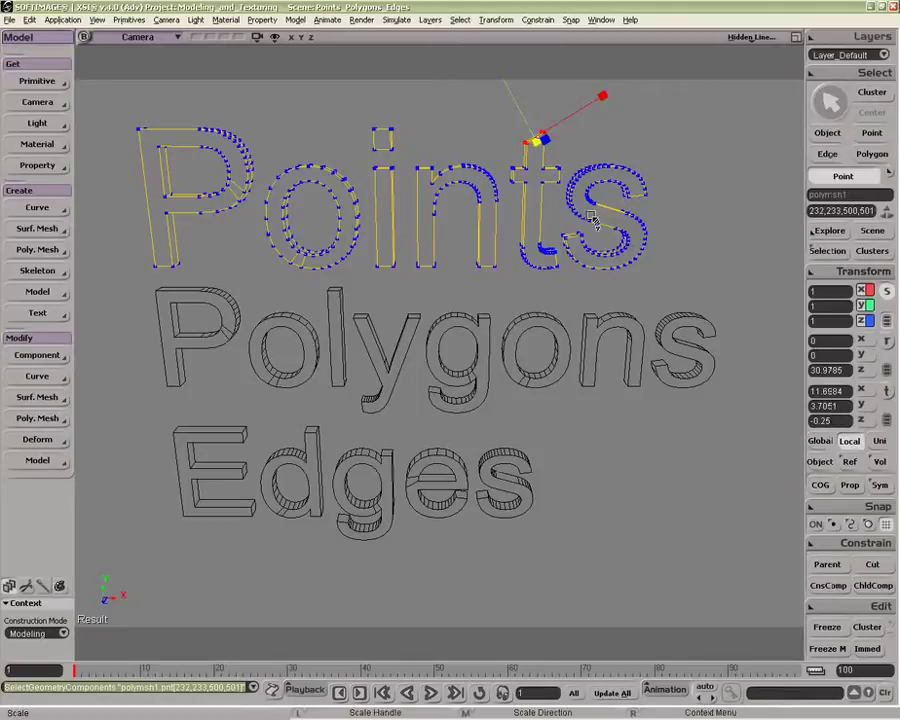
{"action": "left_click_drag", "start_coordinate": [592, 216], "coordinate": [508, 124]}
{"action": "left_click_drag", "start_coordinate": [565, 122], "coordinate": [507, 144]}
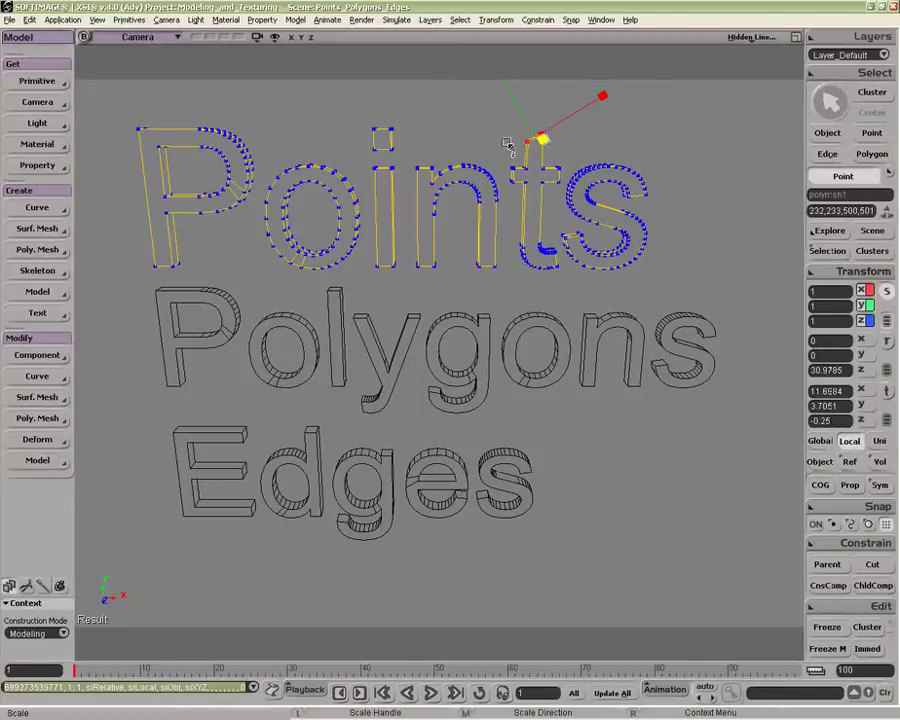
{"action": "key", "text": "ctrl+z"}
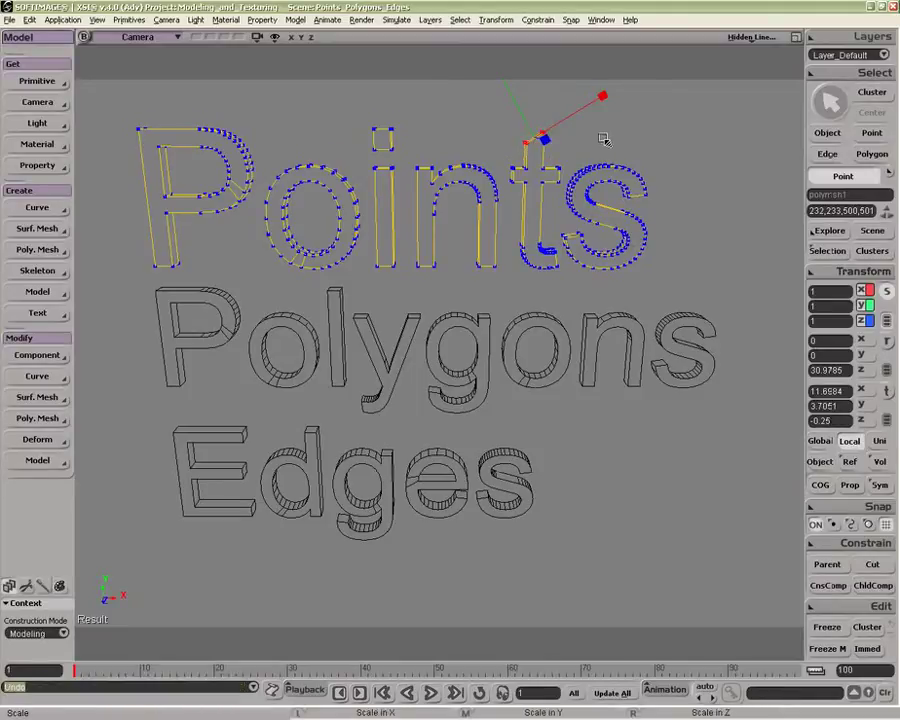
- Flatten the letter t's tip points by setting their Y scale to 0 in Global mode with COG on
{"action": "left_click", "coordinate": [820, 441]}
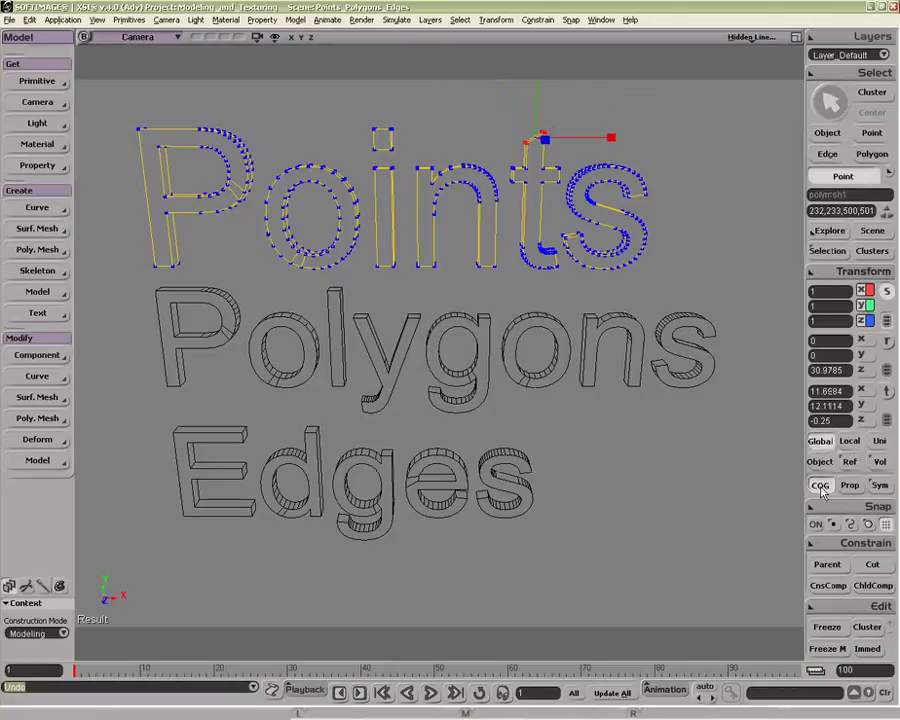
{"action": "left_click", "coordinate": [820, 486]}
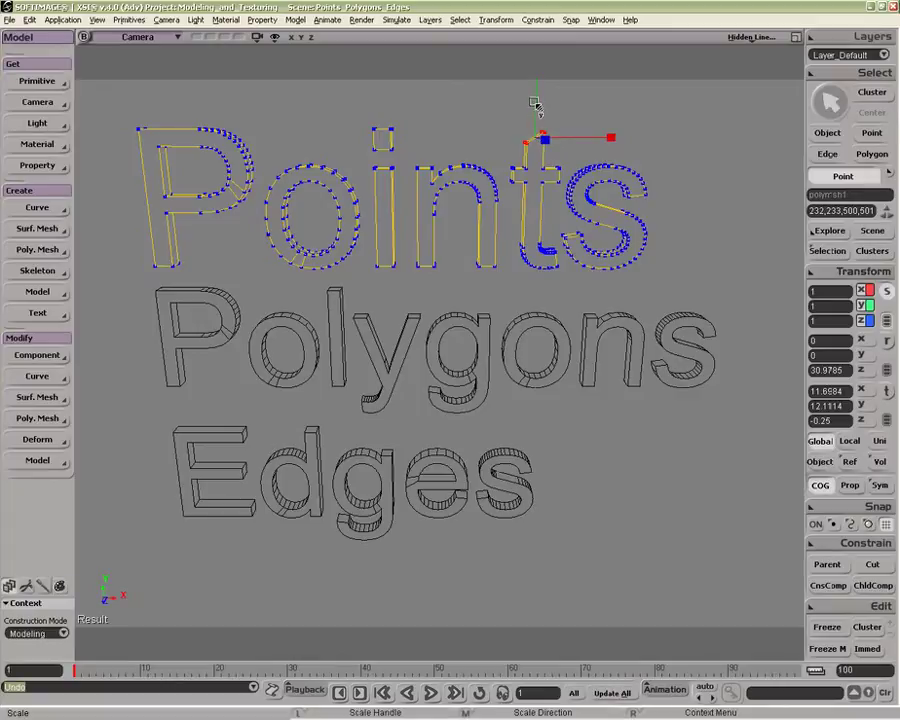
{"action": "mouse_move", "coordinate": [537, 131]}
{"action": "left_mouse_down"}
{"action": "mouse_move", "coordinate": [532, 118]}
{"action": "mouse_move", "coordinate": [532, 142]}
{"action": "mouse_move", "coordinate": [536, 90]}
{"action": "mouse_move", "coordinate": [540, 134]}
{"action": "left_mouse_up"}
{"action": "left_click", "coordinate": [815, 305]}
{"action": "type", "text": "0"}
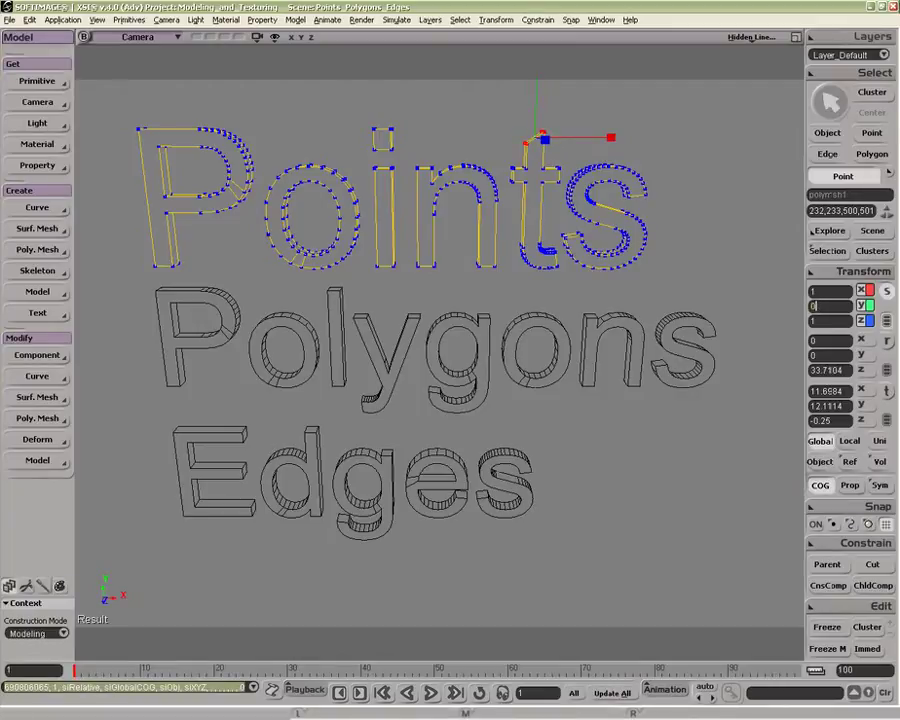
{"action": "key", "text": "Return"}
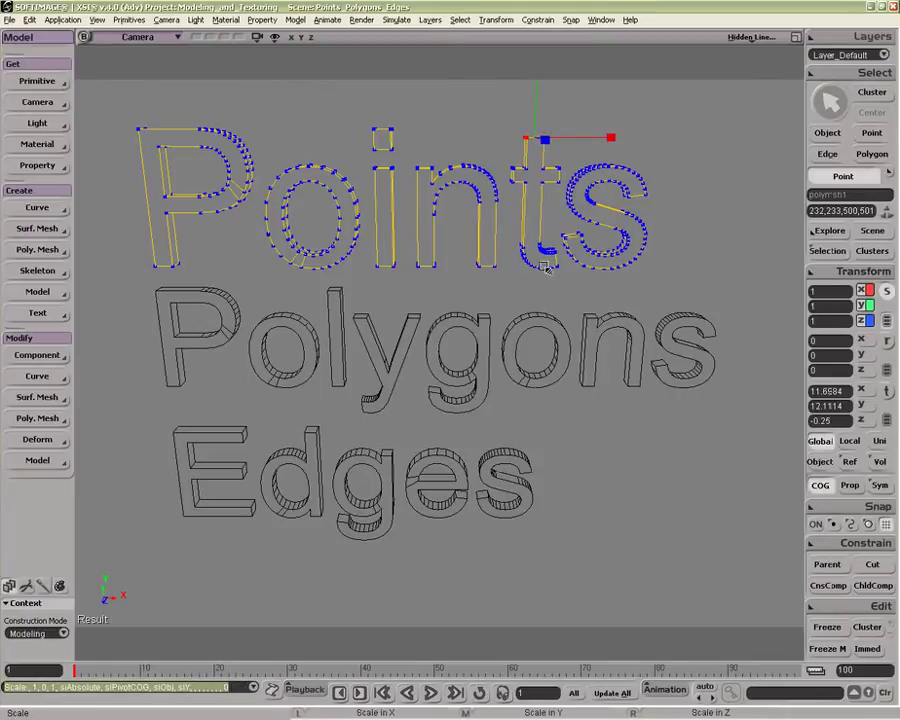
- Paint-select the points of the letter o in the Points mesh using an enlarged brush
{"action": "key", "text": "o"}
{"action": "mouse_move", "coordinate": [465, 261]}
{"action": "left_mouse_down"}
{"action": "mouse_move", "coordinate": [468, 249]}
{"action": "mouse_move", "coordinate": [452, 246]}
{"action": "left_mouse_up"}
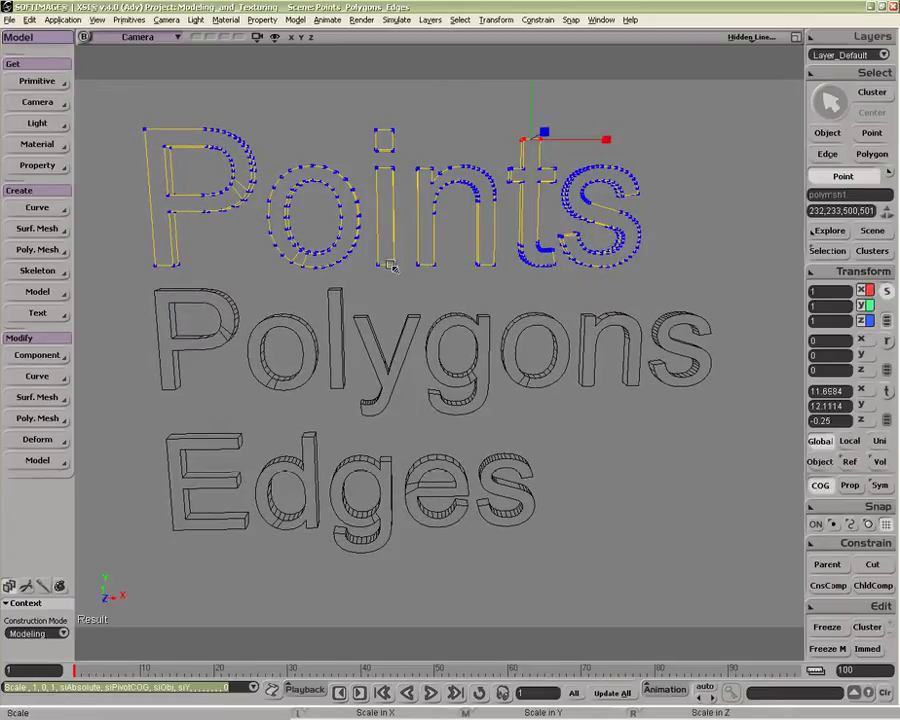
{"action": "key", "text": "F11"}
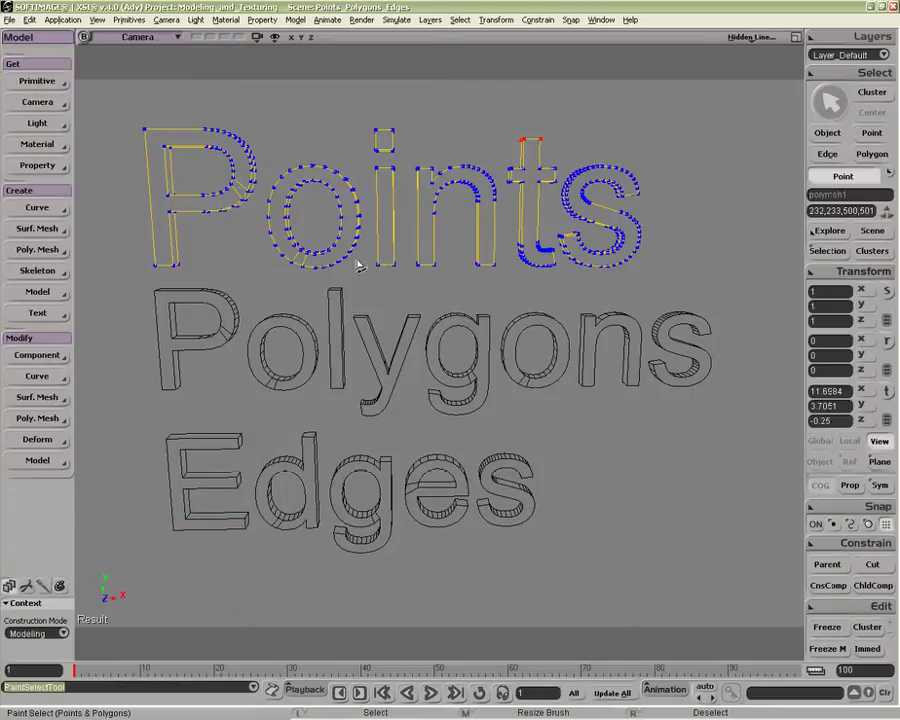
{"action": "middle_click_drag", "start_coordinate": [338, 256], "coordinate": [309, 268]}
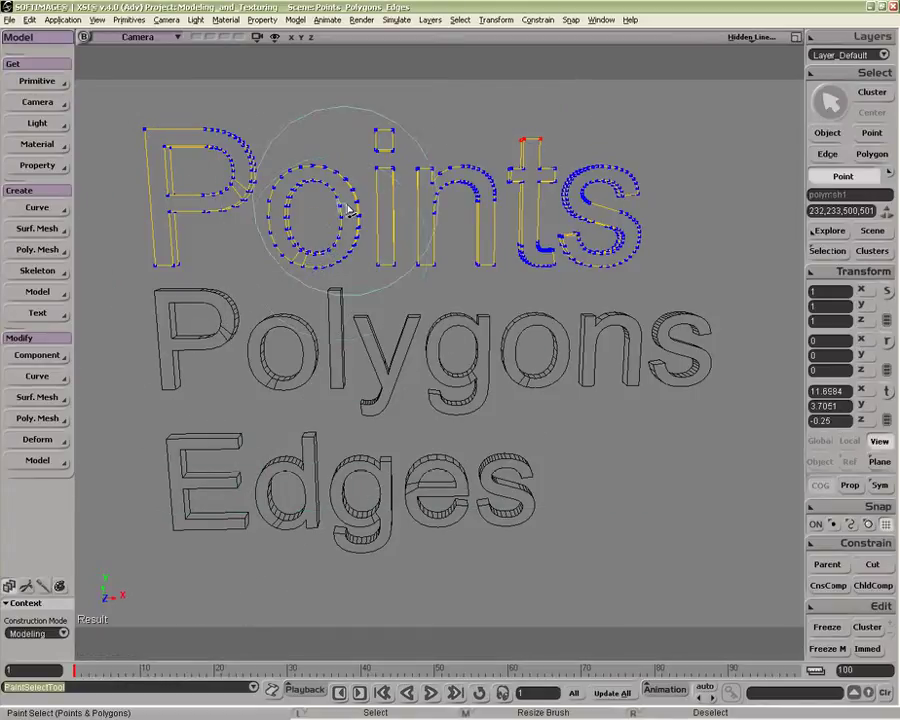
{"action": "left_click", "coordinate": [350, 208]}
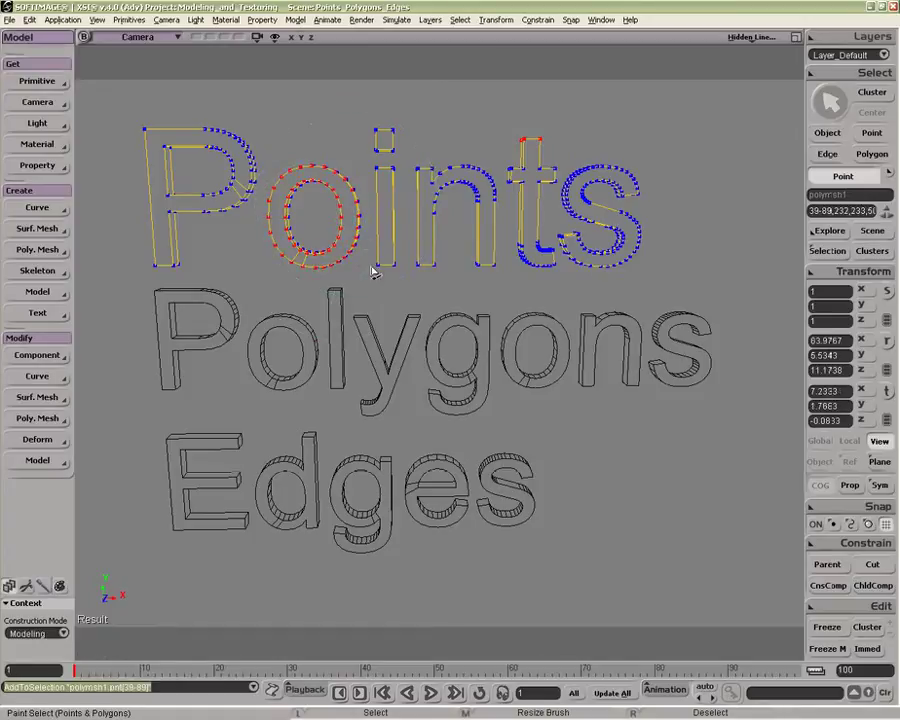
- Select the Edges text mesh as an object and turn off the display of points in the camera view
{"action": "key", "text": "o"}
{"action": "mouse_move", "coordinate": [375, 275]}
{"action": "left_mouse_down"}
{"action": "mouse_move", "coordinate": [362, 305]}
{"action": "mouse_move", "coordinate": [342, 278]}
{"action": "mouse_move", "coordinate": [349, 172]}
{"action": "mouse_move", "coordinate": [422, 237]}
{"action": "mouse_move", "coordinate": [358, 255]}
{"action": "mouse_move", "coordinate": [375, 265]}
{"action": "left_mouse_up"}
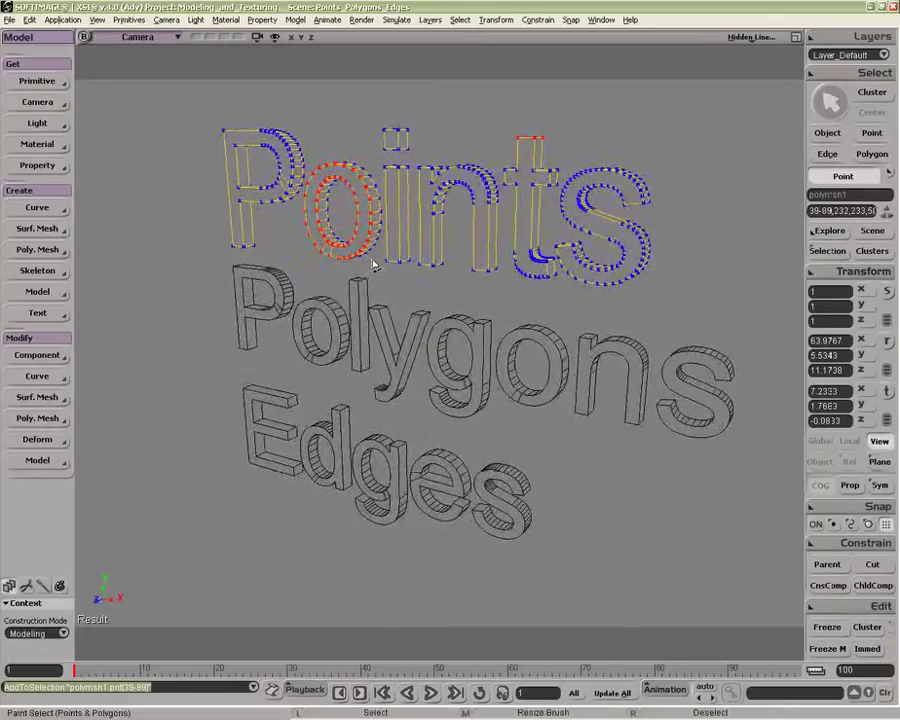
{"action": "key", "text": "space"}
{"action": "left_click", "coordinate": [402, 438]}
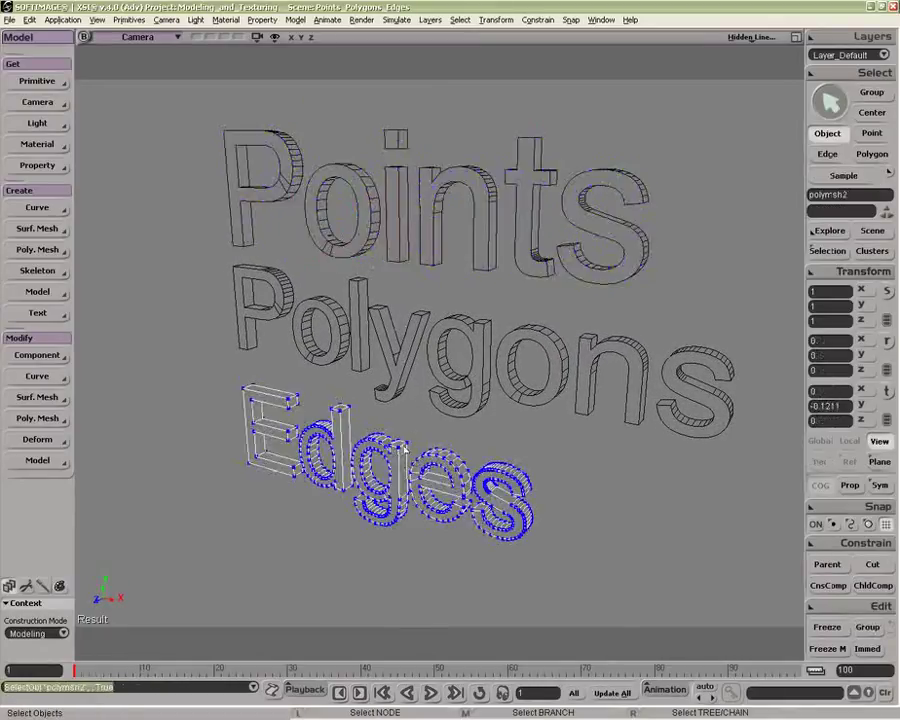
{"action": "left_click", "coordinate": [274, 37]}
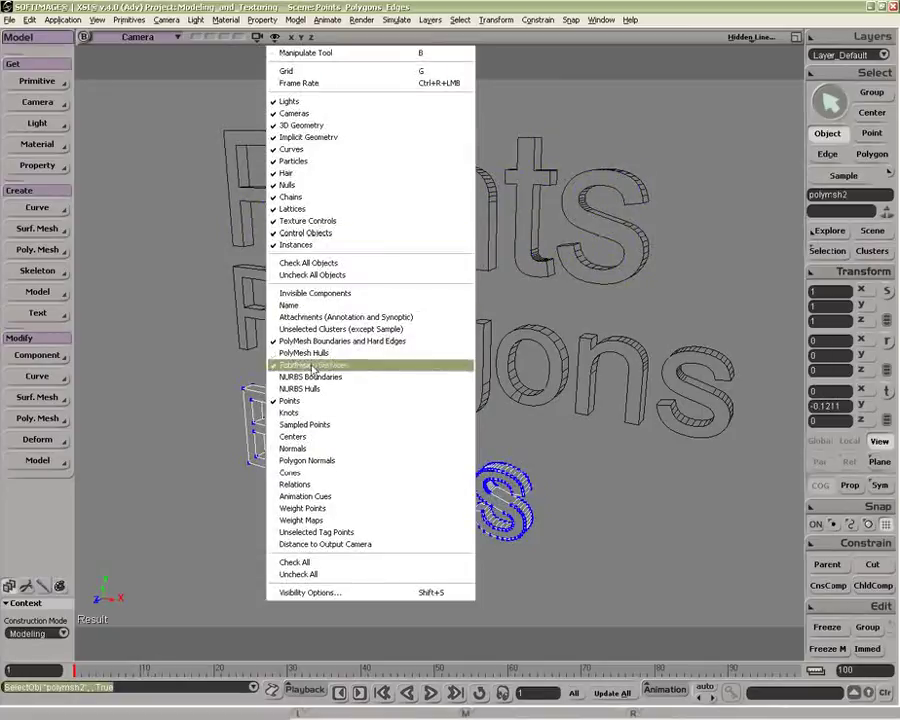
{"action": "left_click", "coordinate": [312, 401]}
- Frame the Edges text mesh closely and switch to edge selection on it
{"action": "key", "text": "o"}
{"action": "left_click_drag", "start_coordinate": [408, 462], "coordinate": [405, 398]}
{"action": "key", "text": "p"}
{"action": "key", "text": "z"}
{"action": "key", "text": "e"}
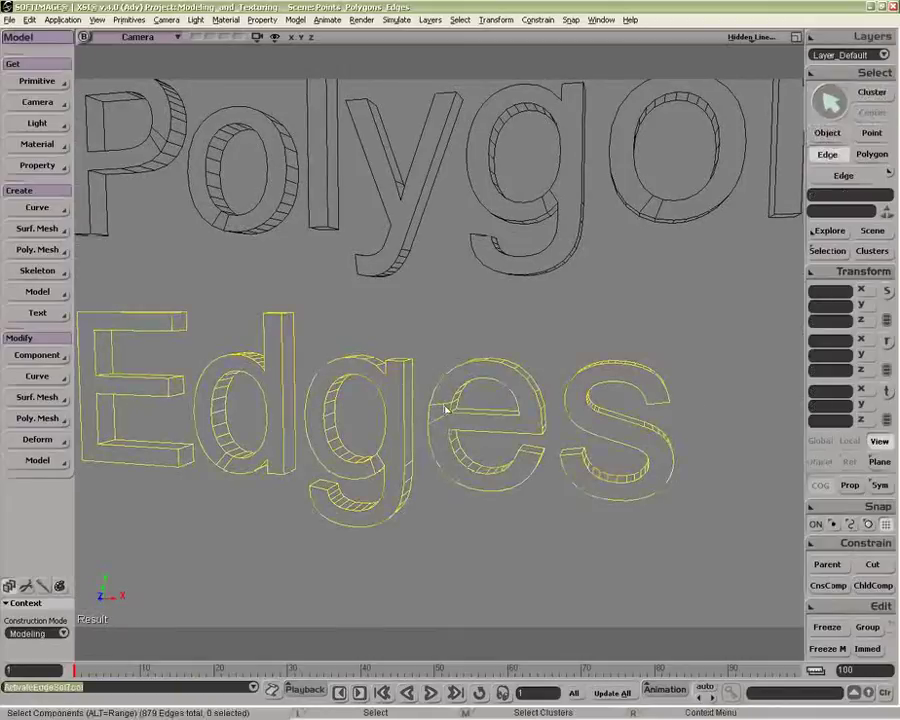
- Try selecting edges along the upper curve of the middle letter e by rectangle and individually, and clear the selection
{"action": "left_click_drag", "start_coordinate": [443, 342], "coordinate": [540, 400]}
{"action": "left_click", "coordinate": [529, 411]}
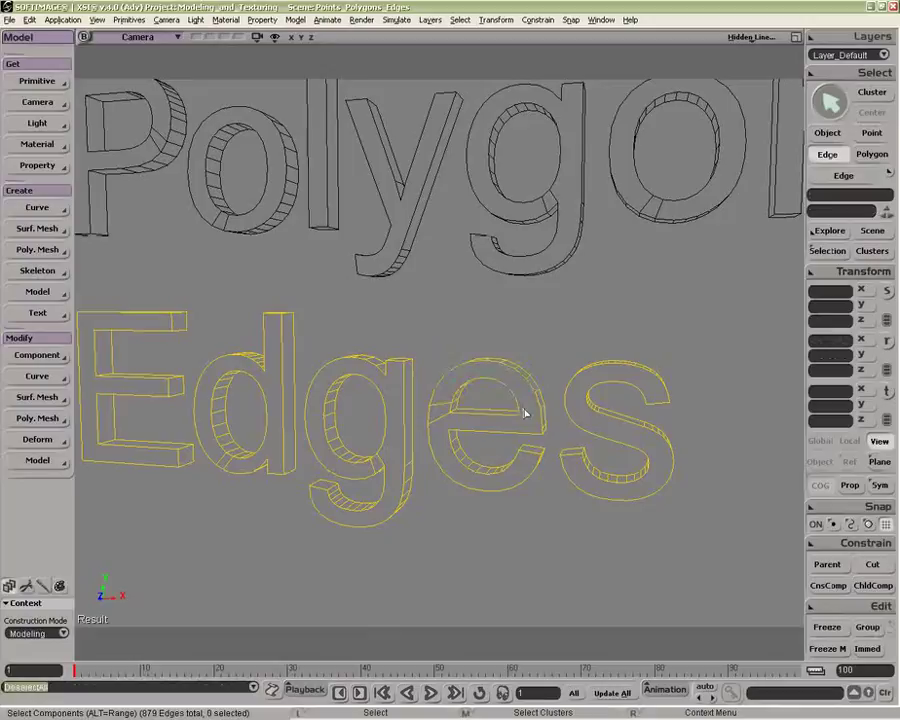
{"action": "left_click", "coordinate": [493, 366]}
{"action": "left_click", "coordinate": [495, 397]}
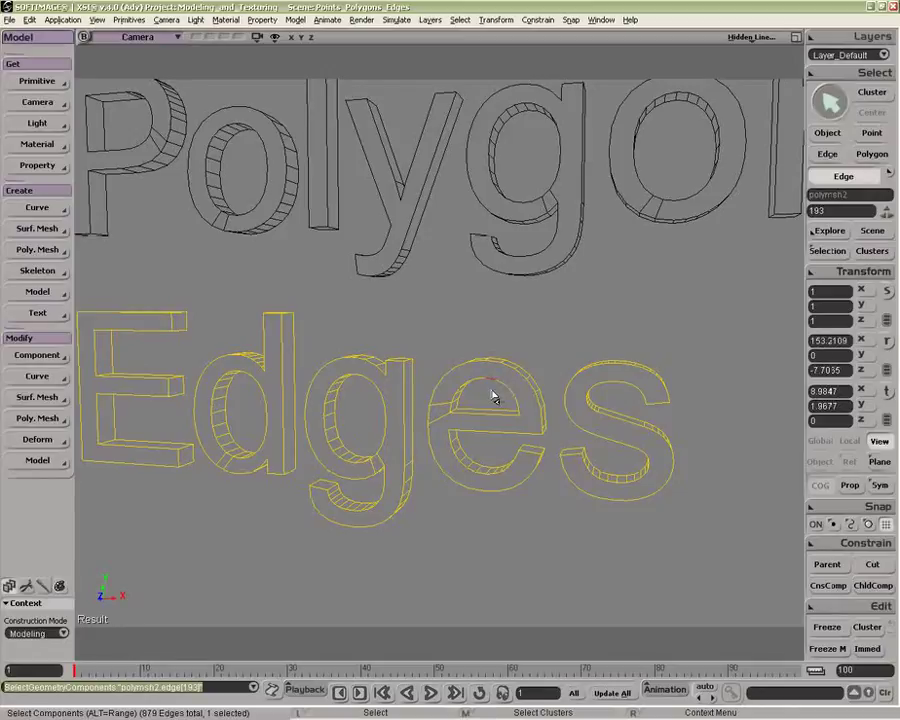
{"action": "key", "text": "ctrl+shift+a"}
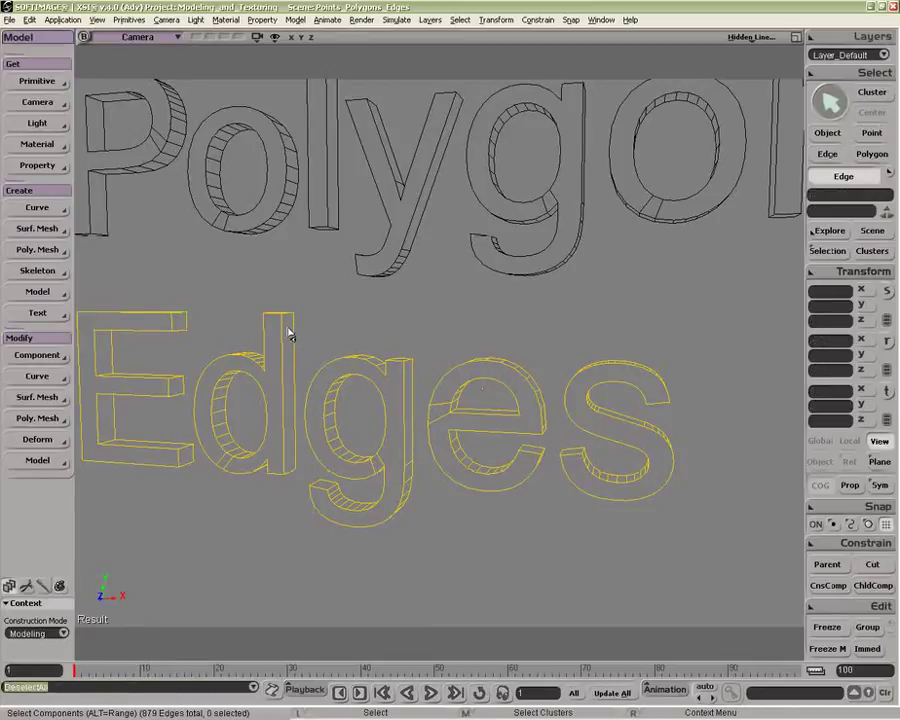
- Switch to raycast edge selection and range-select edges around the top end of the letter d's stem
{"action": "key", "text": "e"}
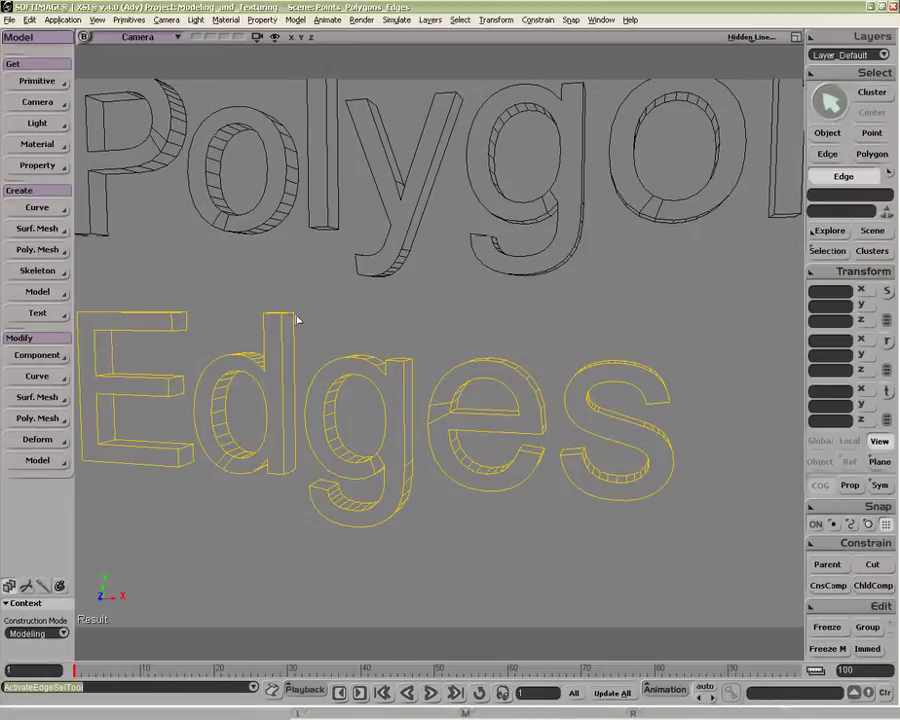
{"action": "key", "text": "o"}
{"action": "left_click_drag", "start_coordinate": [297, 320], "coordinate": [306, 345]}
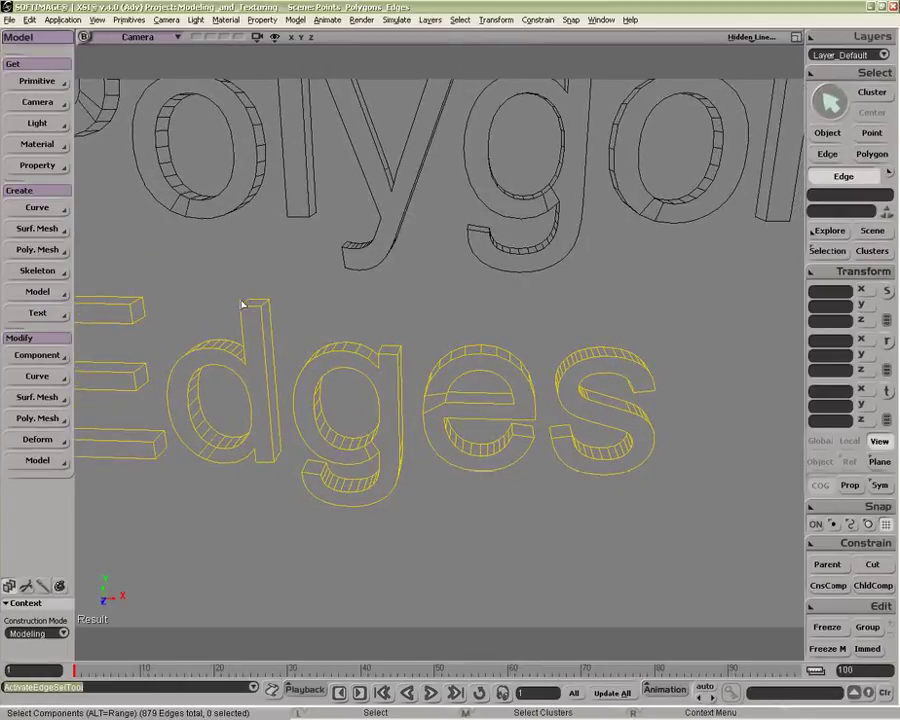
{"action": "key", "text": "i"}
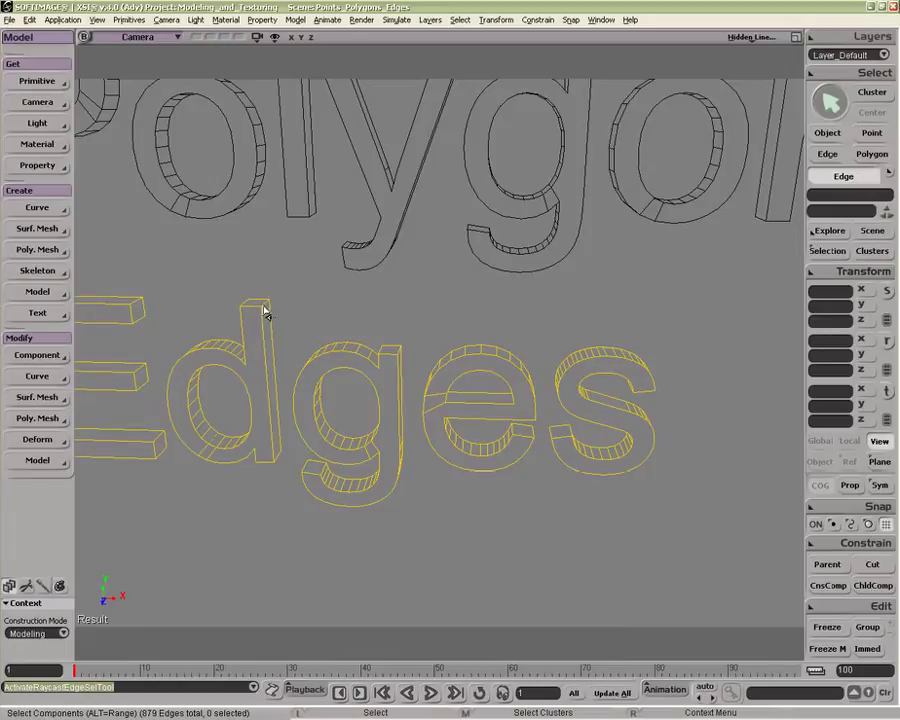
{"action": "key", "text": "alt"}
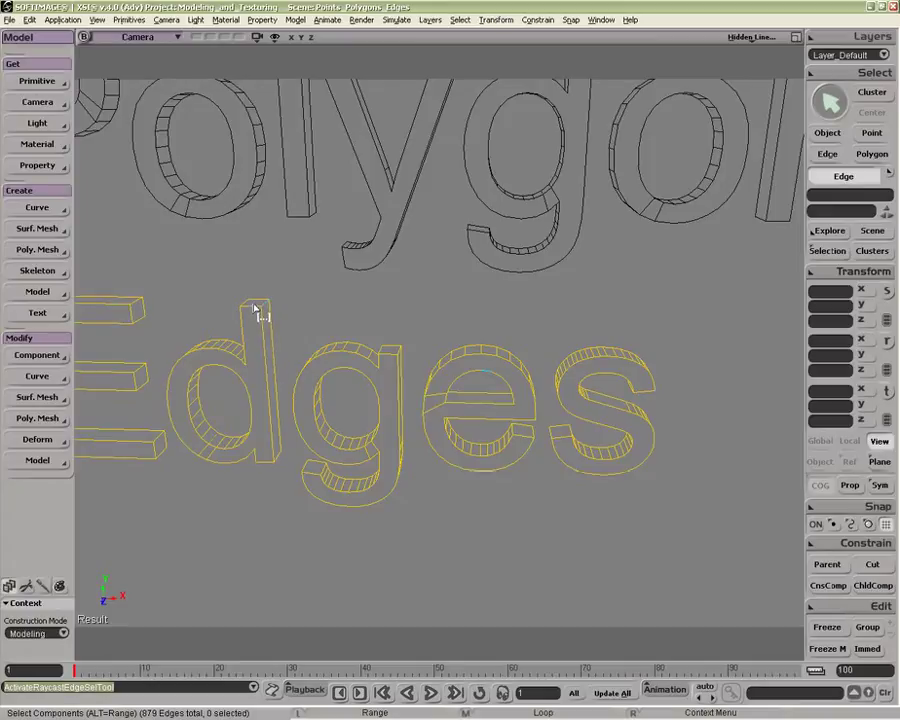
{"action": "left_click", "coordinate": [256, 311], "text": "alt"}
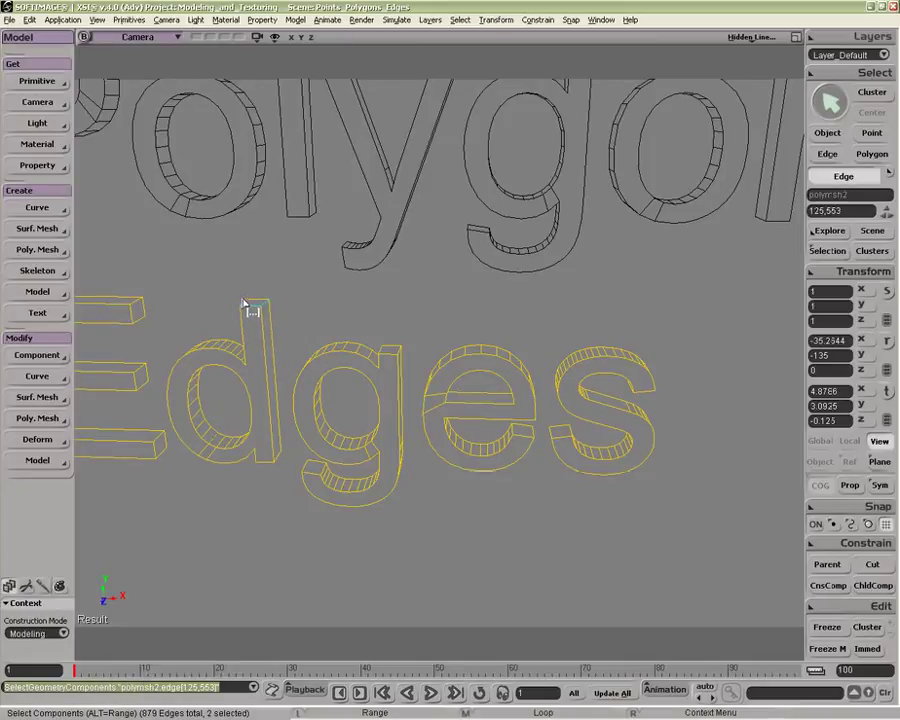
- Range-select the edges at the top of the letter d's stem and clear the selection
{"action": "left_click", "coordinate": [255, 304], "text": "alt"}
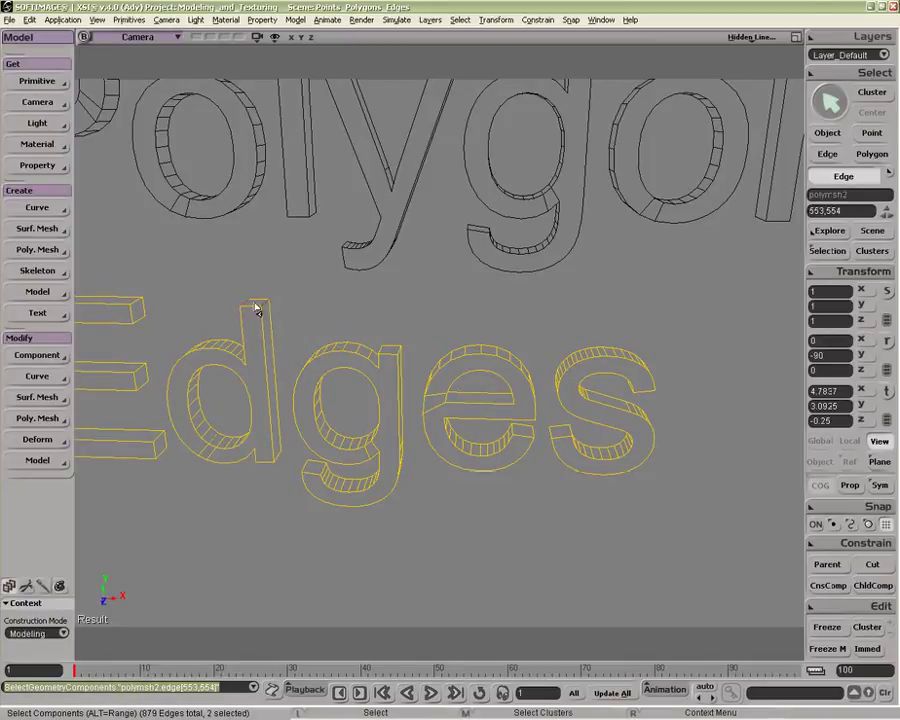
{"action": "left_click", "coordinate": [267, 318]}
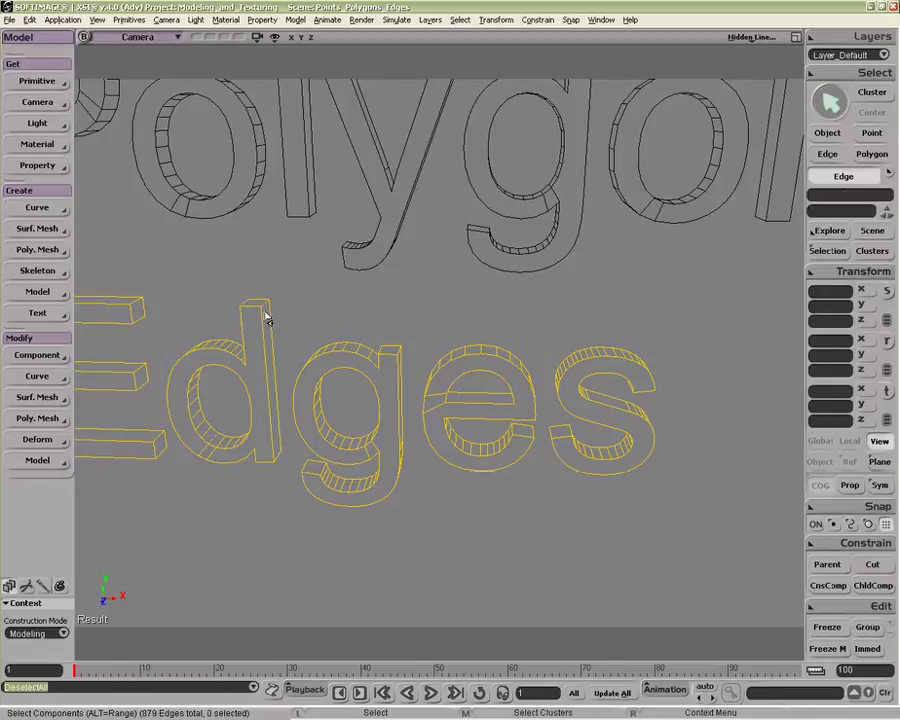
- Rectangle-select edges at the top of the d's stem, remove the vertical edges from the selection, and clear it after inspection
{"action": "key", "text": "o"}
{"action": "left_click_drag", "start_coordinate": [265, 318], "coordinate": [262, 288]}
{"action": "key", "text": "e"}
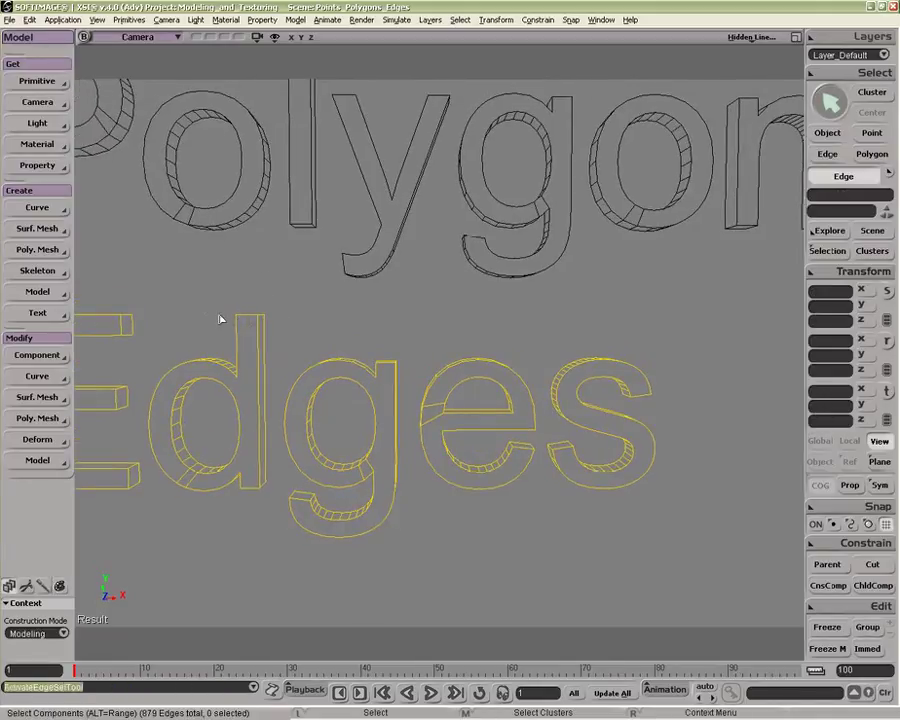
{"action": "left_click_drag", "start_coordinate": [208, 296], "coordinate": [262, 321]}
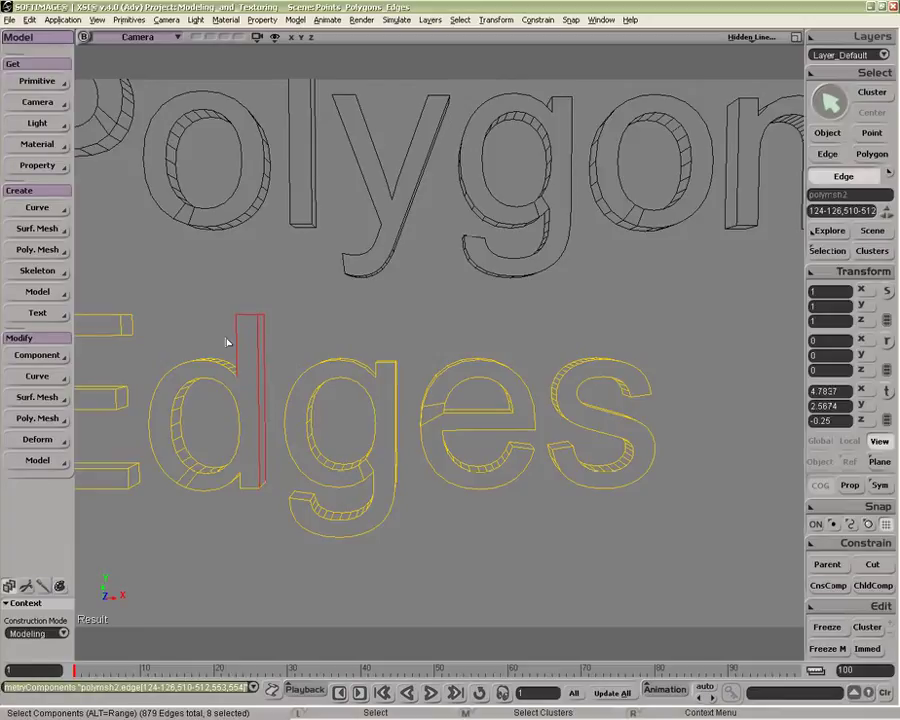
{"action": "key", "text": "ctrl+shift"}
{"action": "left_click_drag", "start_coordinate": [221, 337], "coordinate": [344, 371], "text": "ctrl+shift"}
{"action": "key", "text": "o"}
{"action": "key", "text": "space"}
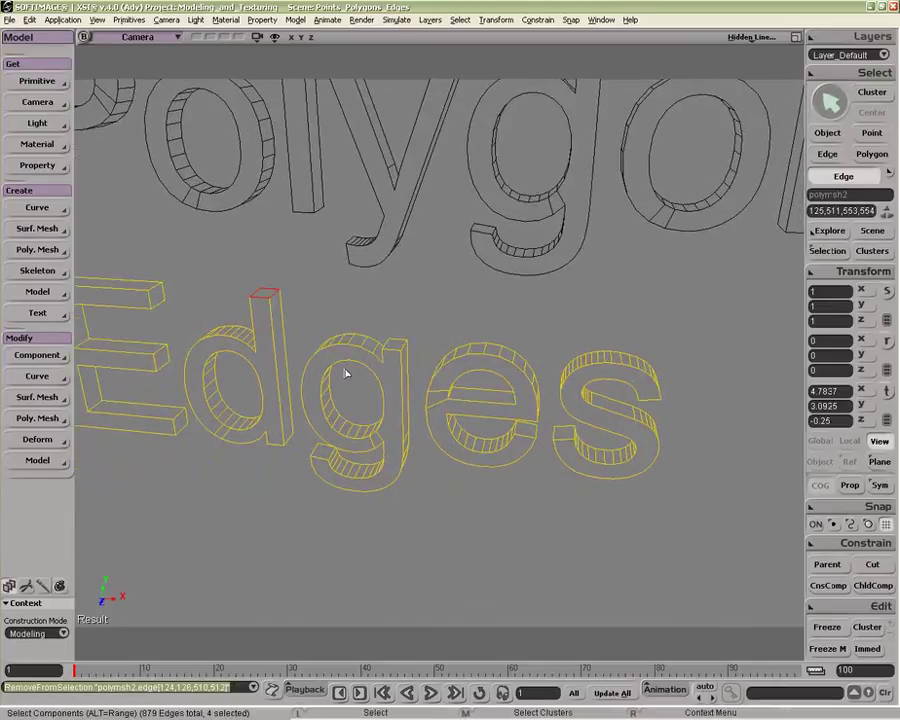
{"action": "left_click", "coordinate": [296, 318]}
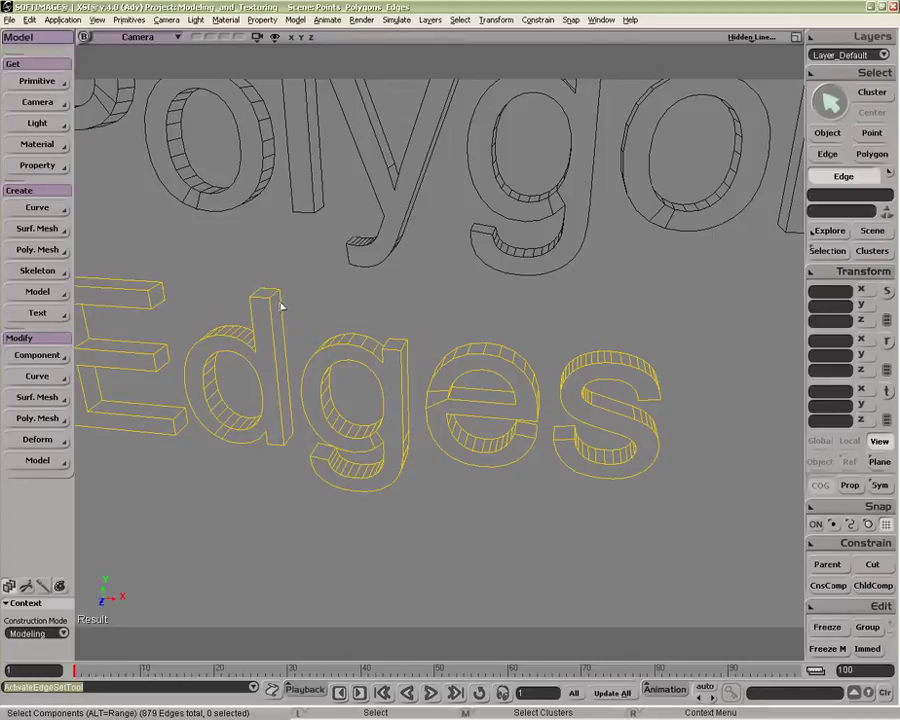
- Raycast-select the short side edges at the top and bottom of the d's stem, try subdividing them, and undo back to the bottom edge
{"action": "left_click", "coordinate": [275, 301]}
{"action": "left_click", "coordinate": [272, 298]}
{"action": "left_click", "coordinate": [272, 298]}
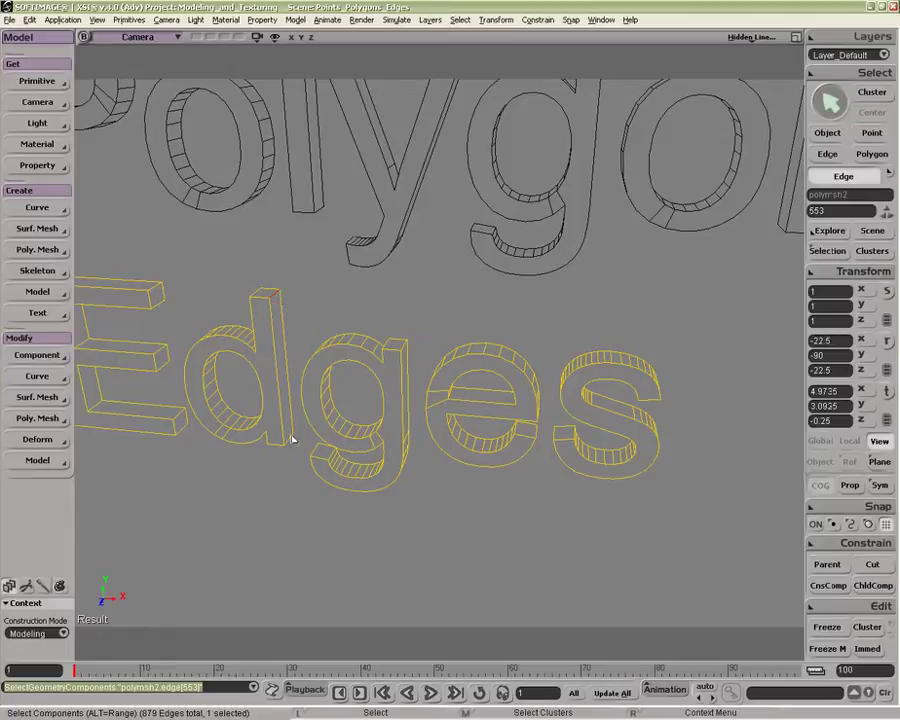
{"action": "left_click", "coordinate": [278, 298], "text": "ctrl"}
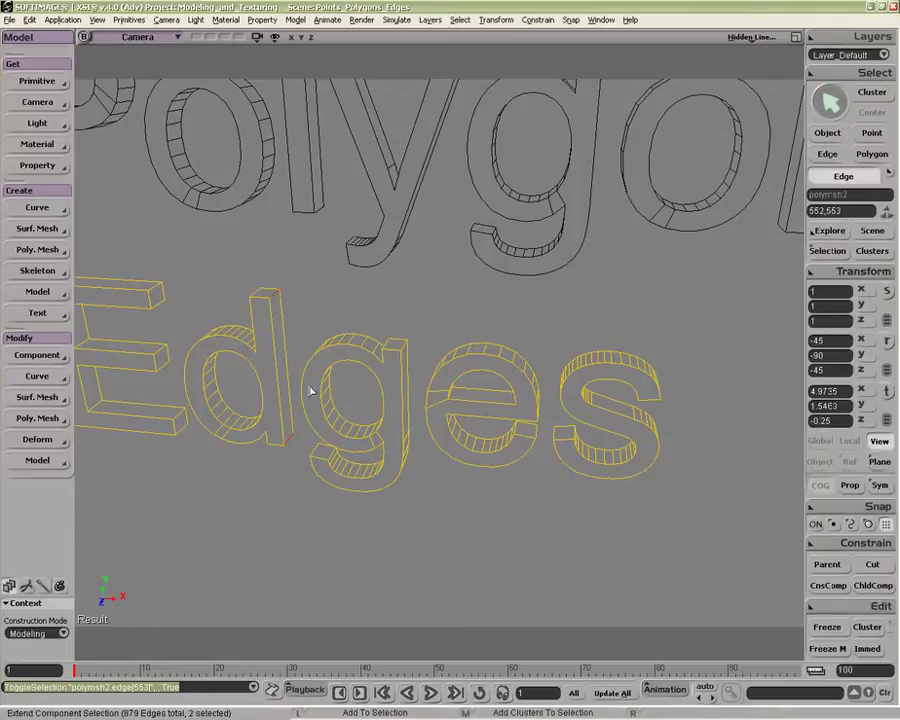
{"action": "key", "text": "shift+d"}
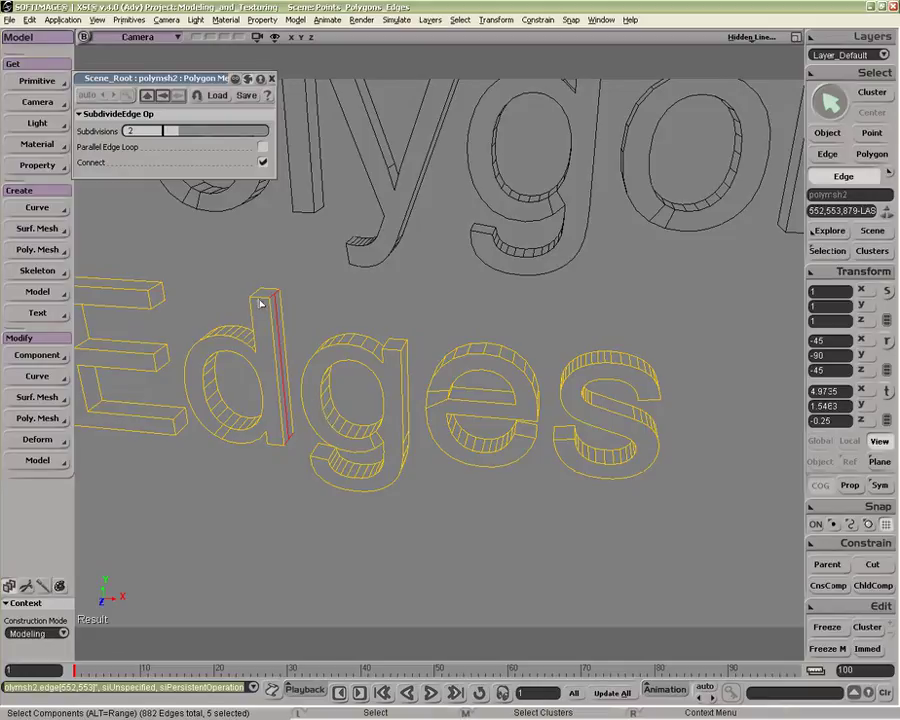
{"action": "key", "text": "ctrl+z"}
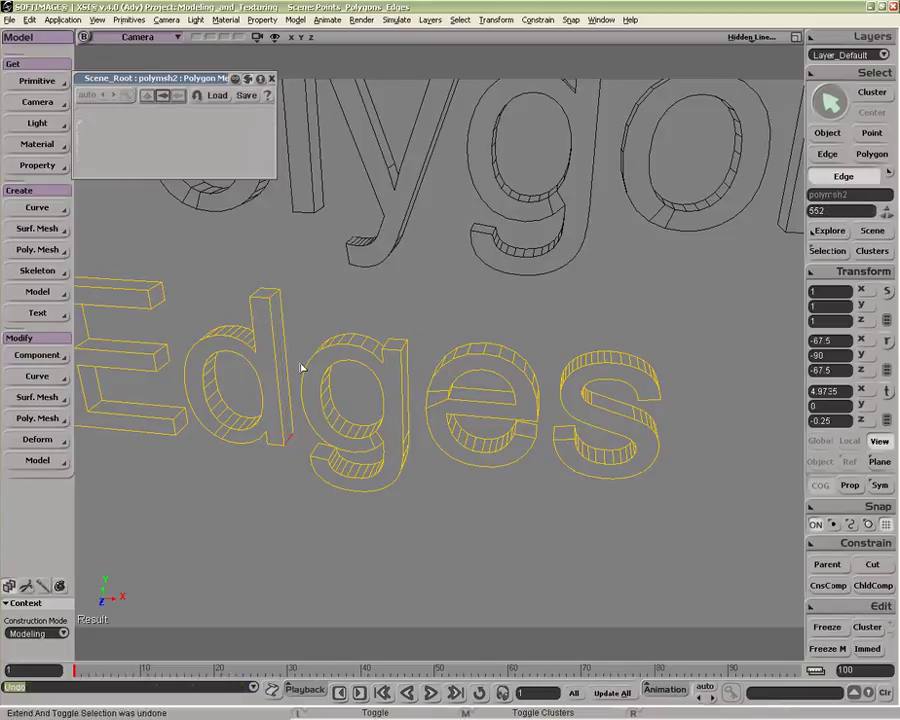
- Subdivide the short bottom edge of the d's stem with Parallel Edge Loop enabled, and display points in the camera view
{"action": "key", "text": "shift+d"}
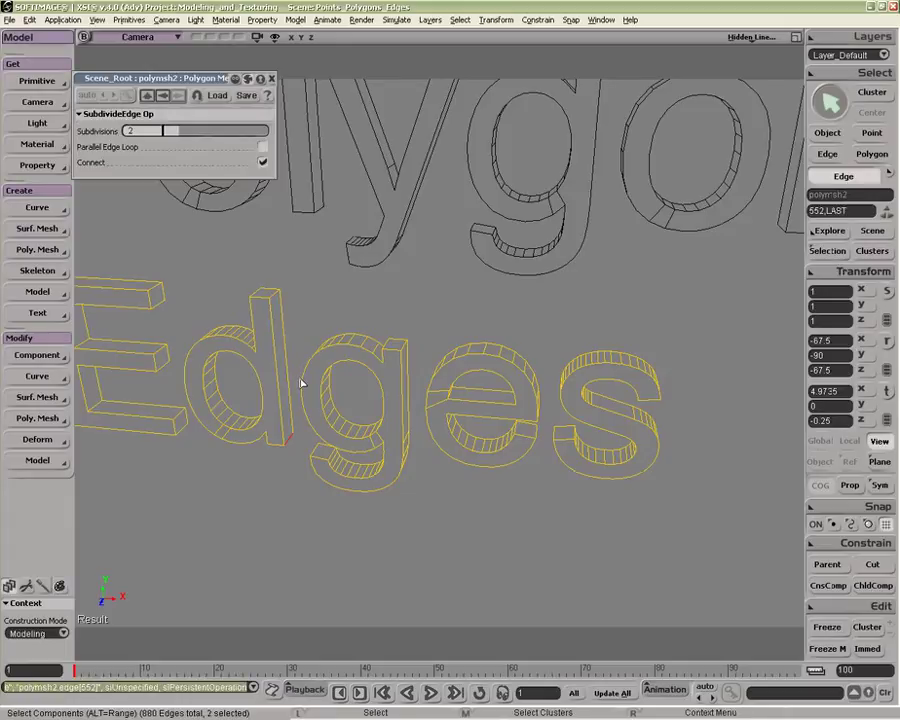
{"action": "left_click", "coordinate": [275, 37]}
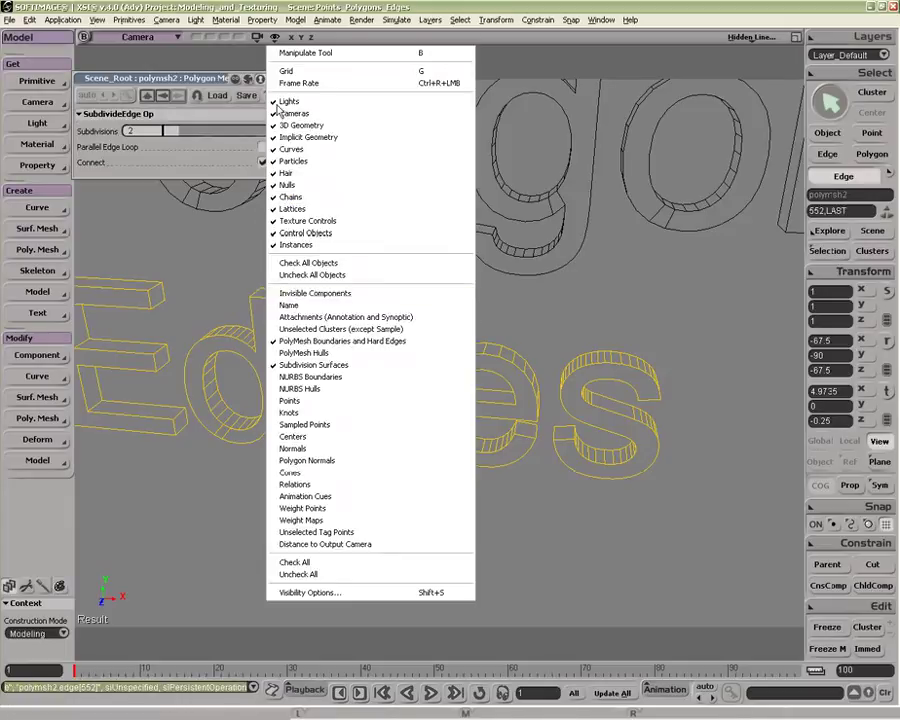
{"action": "left_click", "coordinate": [310, 404]}
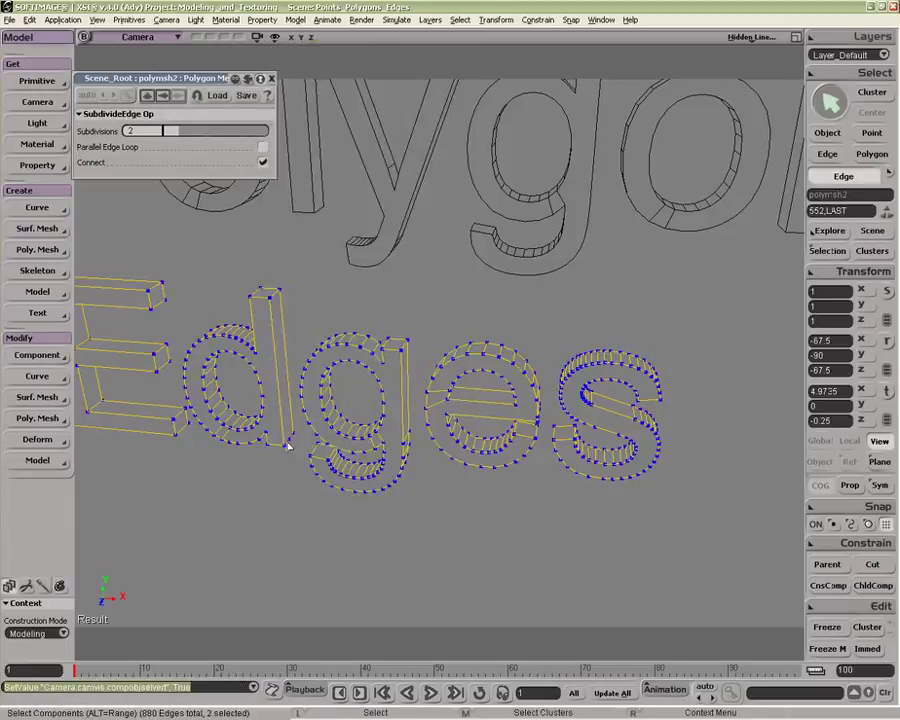
{"action": "left_click", "coordinate": [262, 147]}
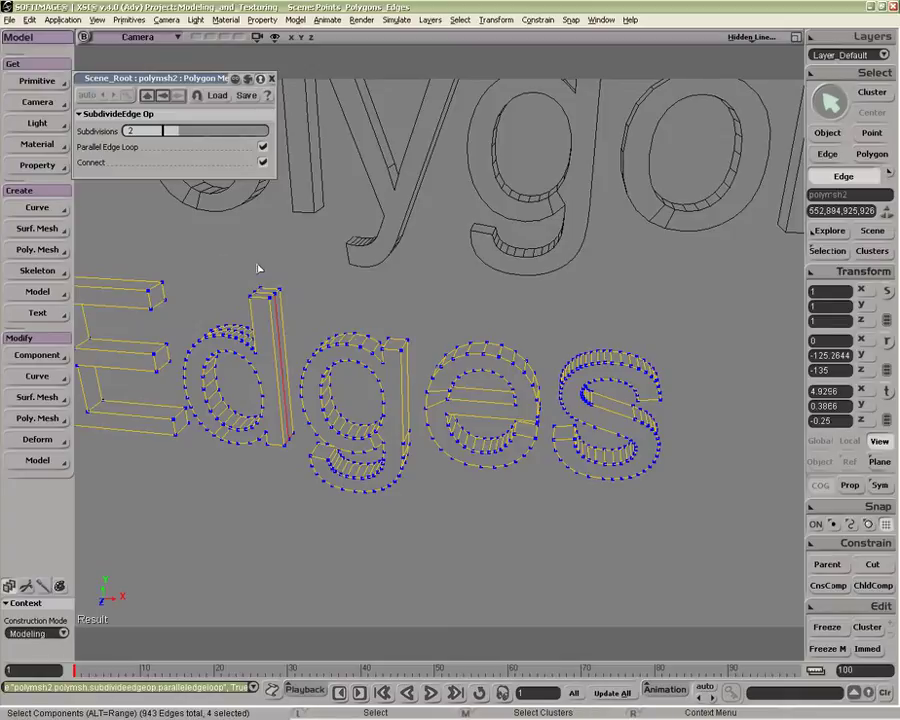
- Clear the edge selection, return to object selection, and hide the points in the camera view
{"action": "left_click_drag", "start_coordinate": [257, 267], "coordinate": [303, 442]}
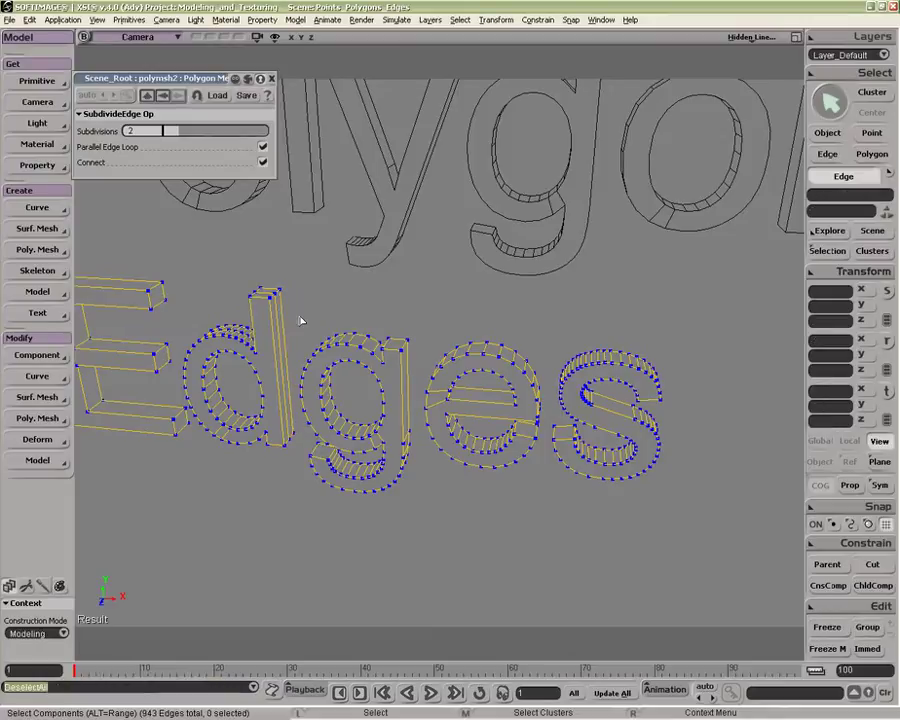
{"action": "key", "text": "space"}
{"action": "left_click", "coordinate": [275, 37]}
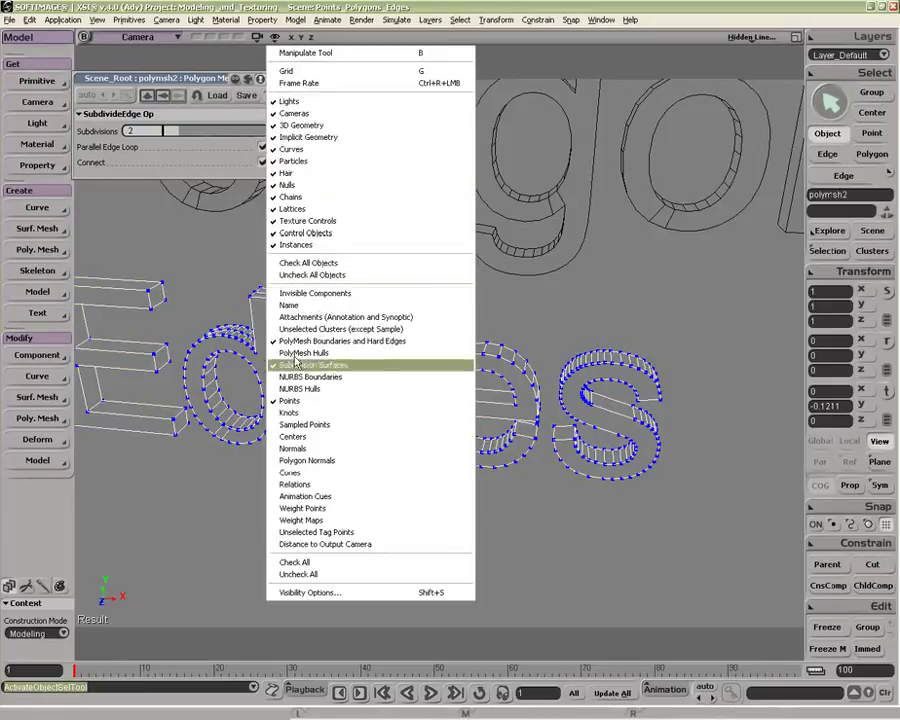
{"action": "left_click", "coordinate": [285, 402]}
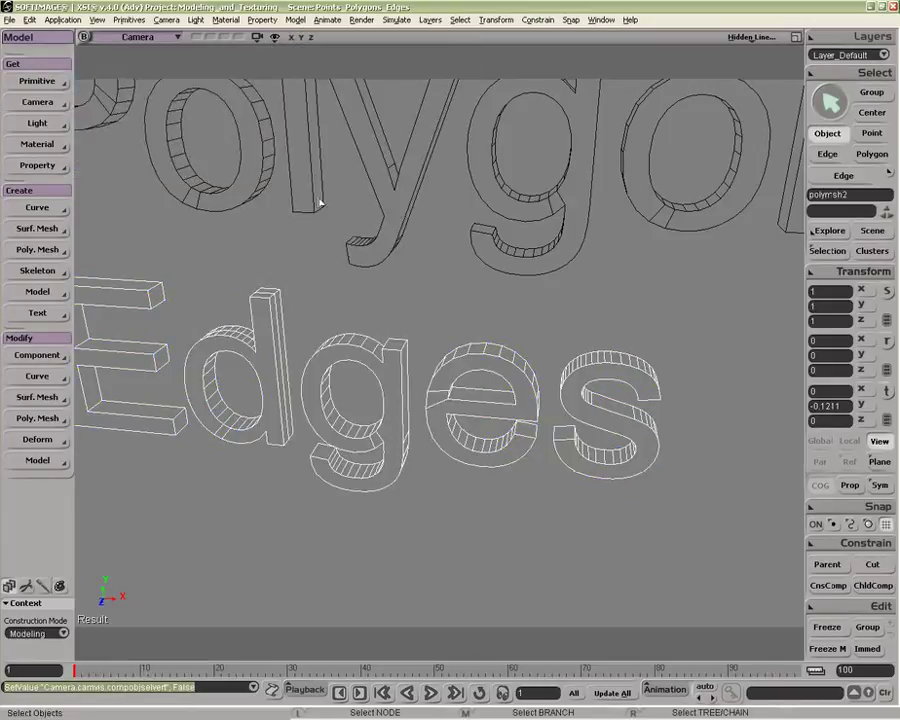
- Select the Polygons text mesh as an object and switch to polygon selection on it
{"action": "left_click", "coordinate": [418, 190]}
{"action": "key", "text": "a"}
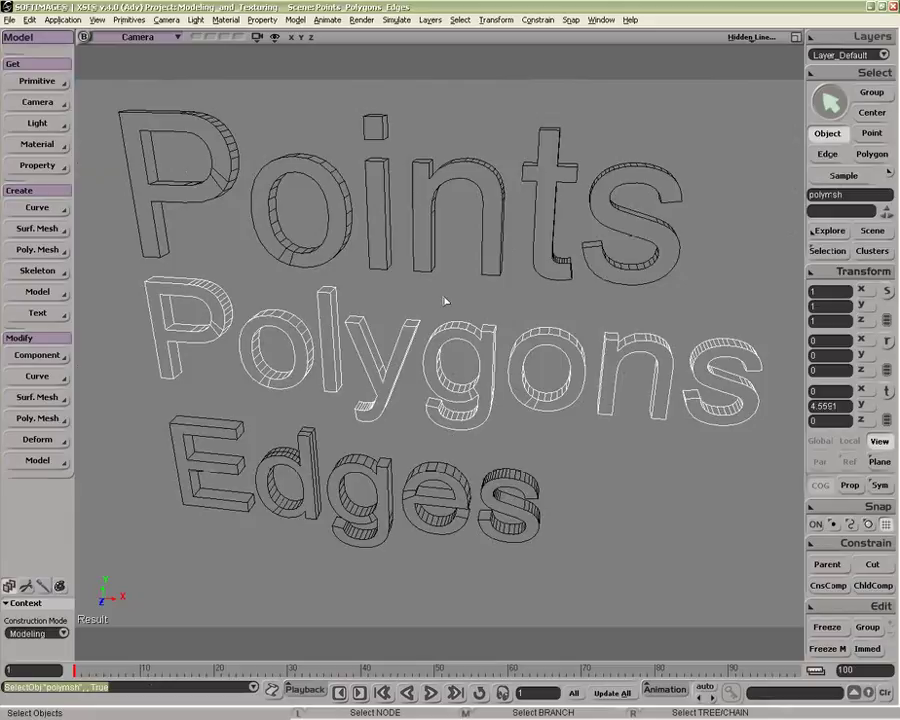
{"action": "mouse_move", "coordinate": [458, 328]}
{"action": "middle_mouse_down"}
{"action": "mouse_move", "coordinate": [458, 311]}
{"action": "mouse_move", "coordinate": [465, 338]}
{"action": "middle_mouse_up"}
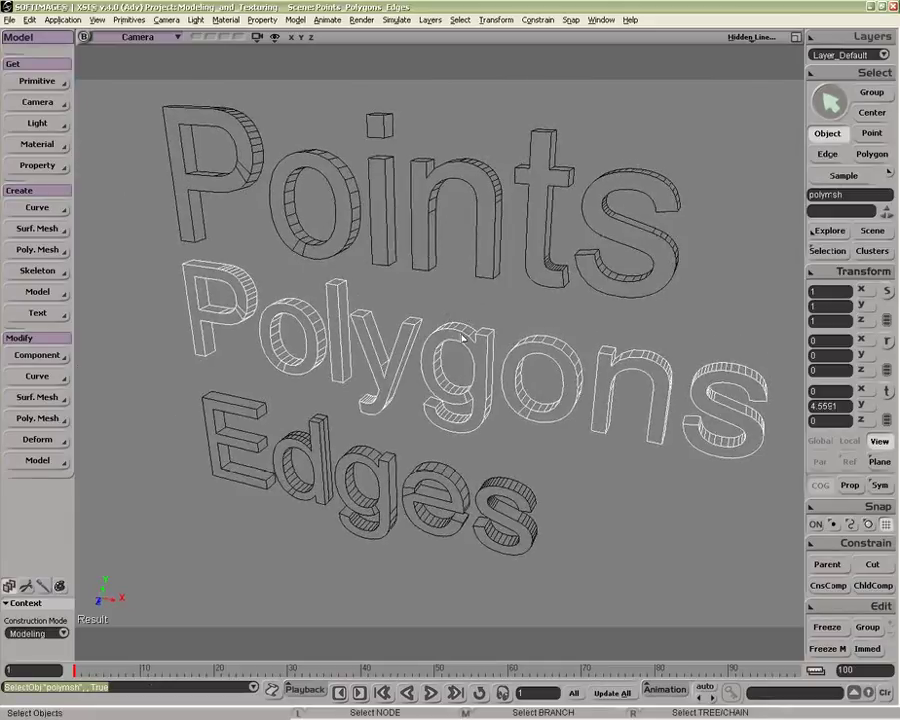
{"action": "key", "text": "y"}
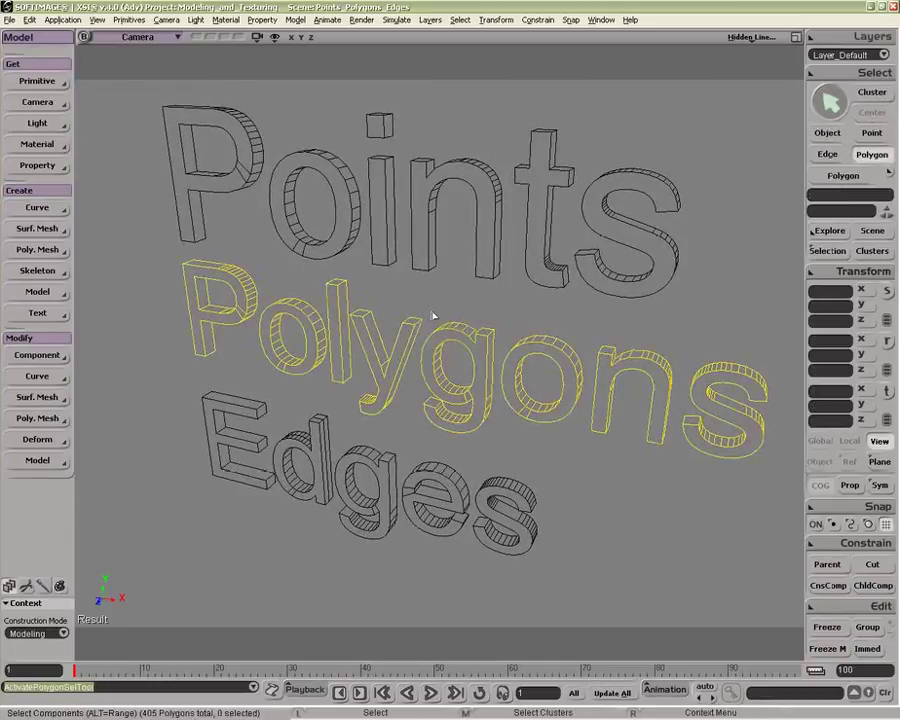
- Try rectangle-selecting the letter g's polygons, clear them, and raycast-select single polygons on top of the second letter o
{"action": "left_click_drag", "start_coordinate": [428, 362], "coordinate": [503, 434]}
{"action": "left_click_drag", "start_coordinate": [428, 309], "coordinate": [503, 446], "text": "ctrl+shift"}
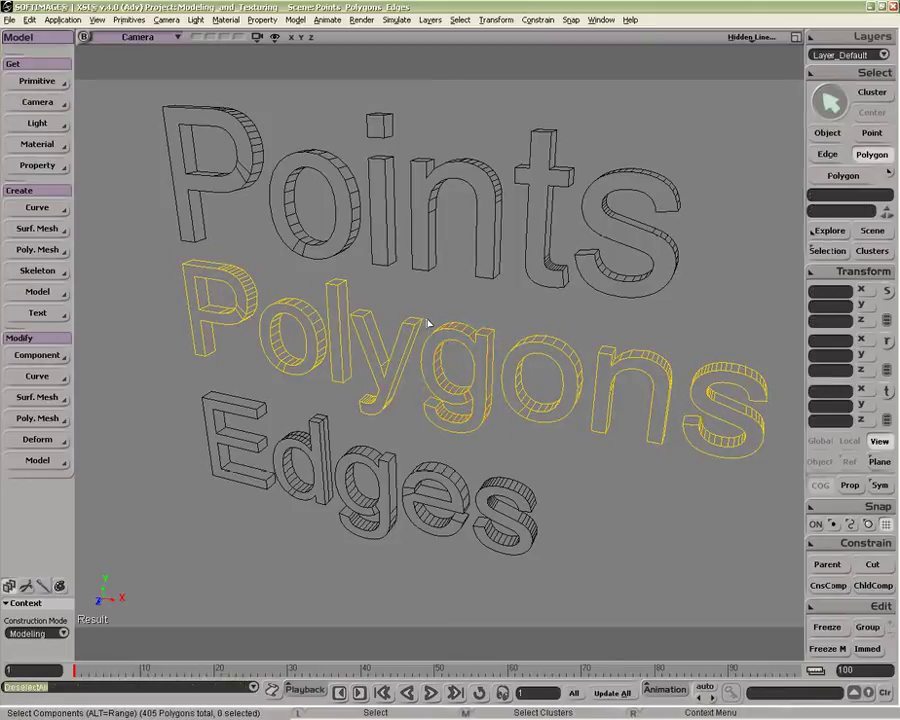
{"action": "left_click", "coordinate": [556, 348]}
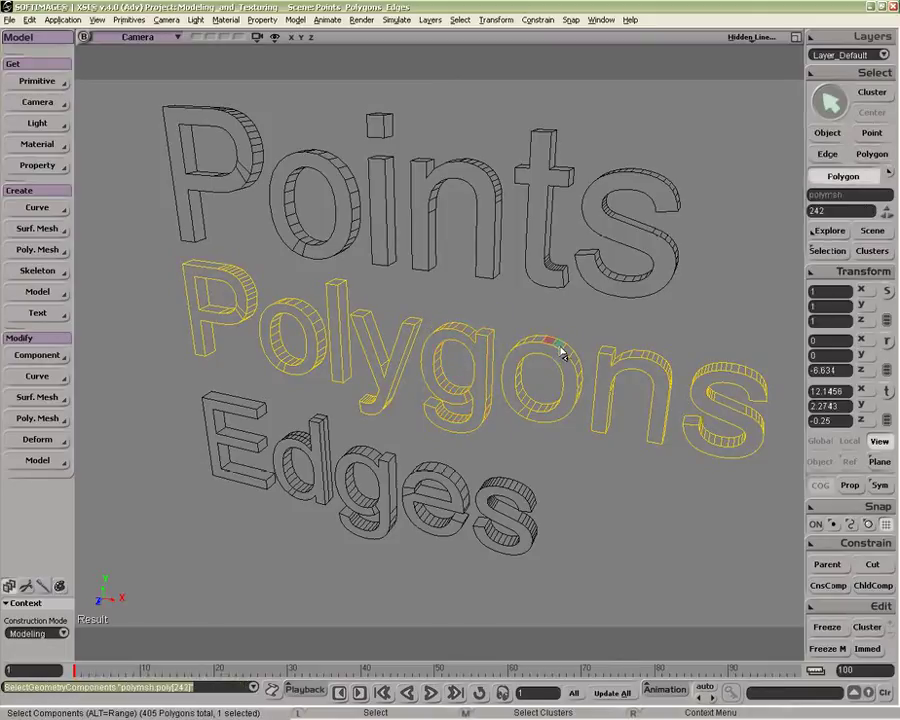
{"action": "left_click", "coordinate": [549, 346]}
- Select the top polygon of the letter l, frame it with surrounding space, and subdivide it
{"action": "left_click", "coordinate": [341, 289]}
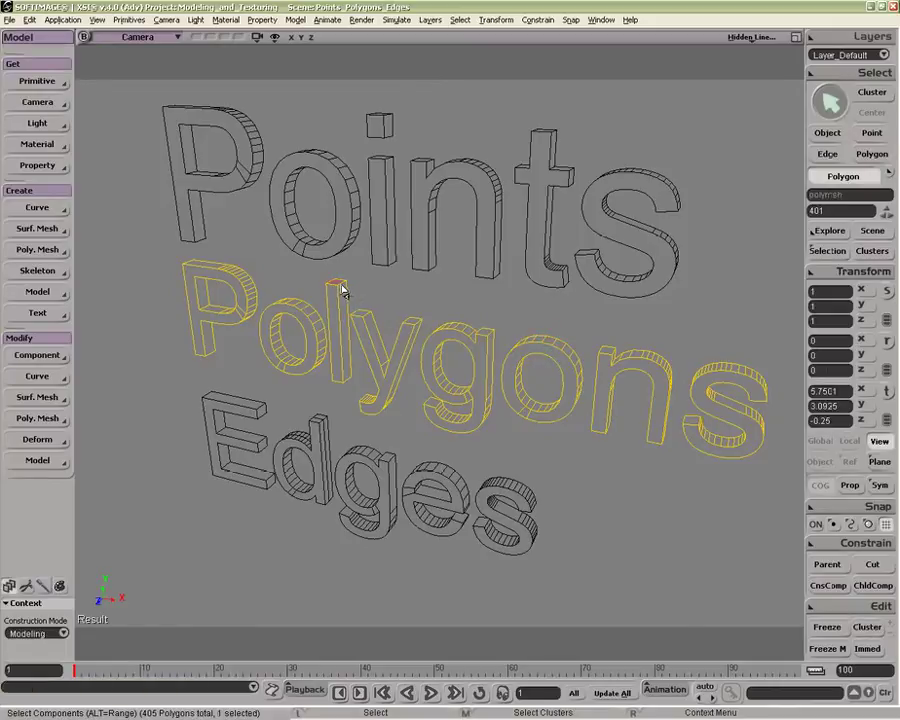
{"action": "key", "text": "f"}
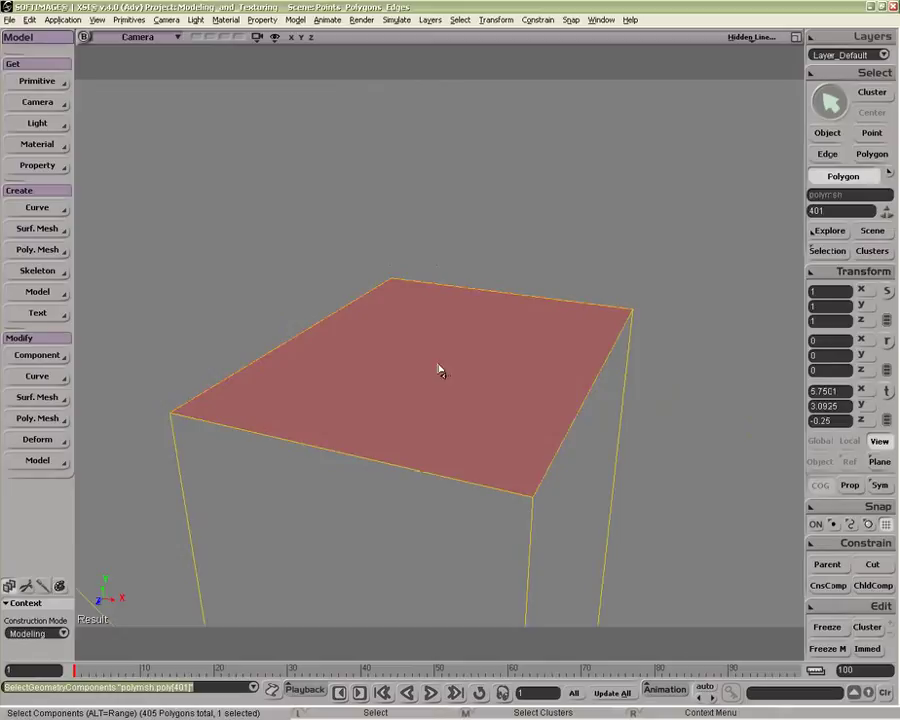
{"action": "key", "text": "p"}
{"action": "left_click_drag", "start_coordinate": [427, 380], "coordinate": [512, 187]}
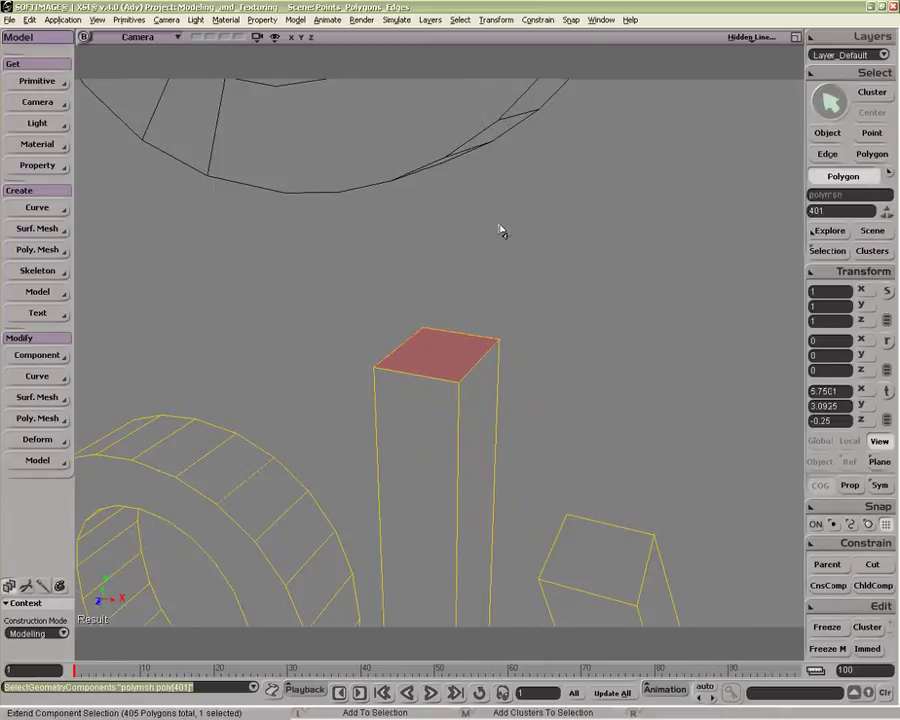
{"action": "key", "text": "shift+d"}
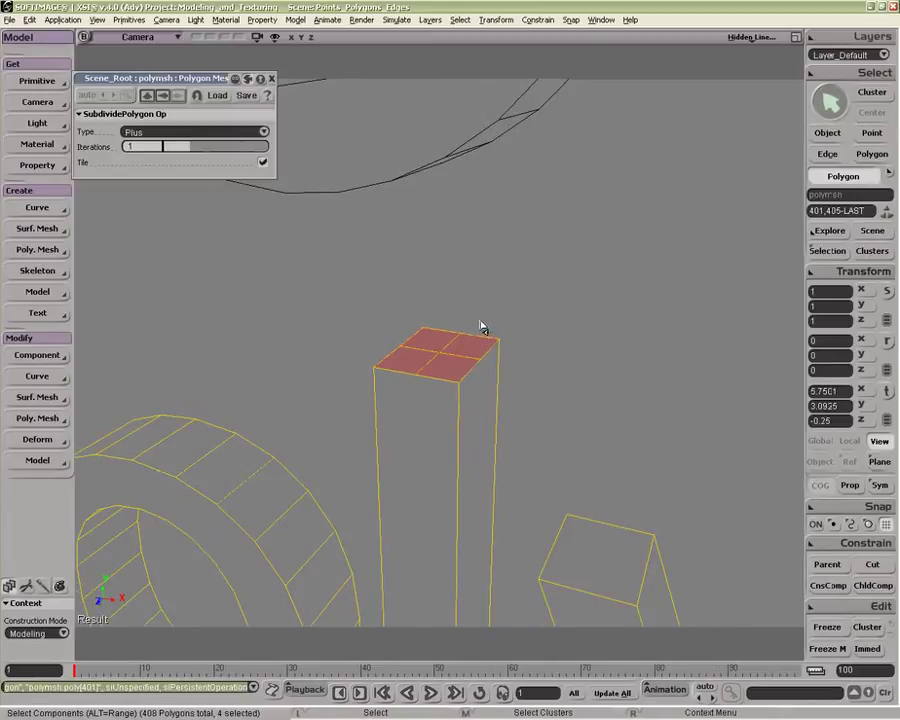
- Try the Diamond, X and Triangles subdivision types on the l's top polygon and return to Plus
{"action": "left_click_drag", "start_coordinate": [198, 80], "coordinate": [212, 226]}
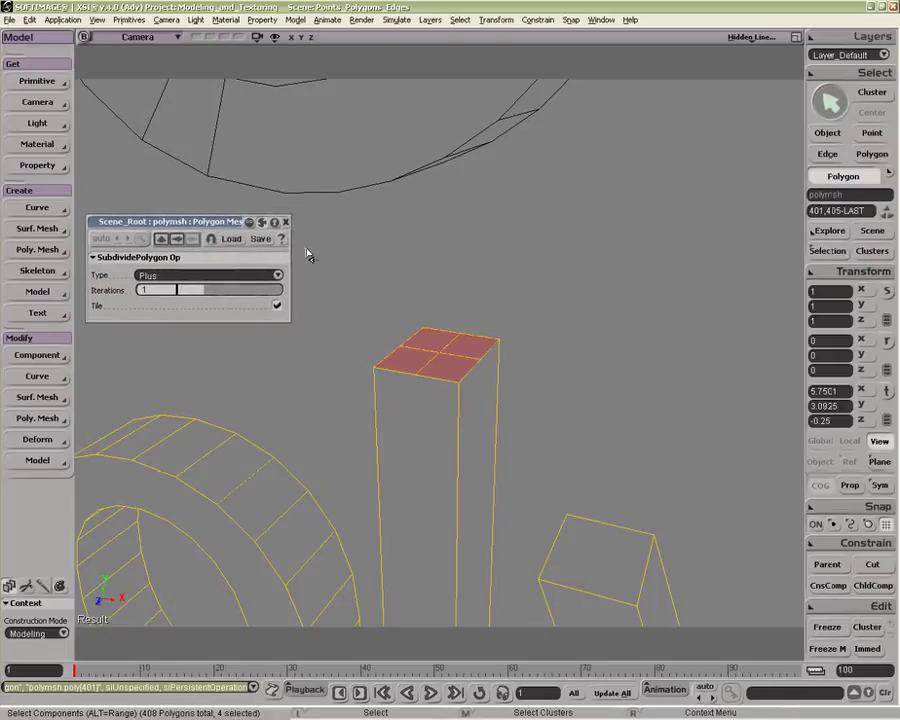
{"action": "left_click", "coordinate": [193, 279]}
{"action": "left_click", "coordinate": [194, 285]}
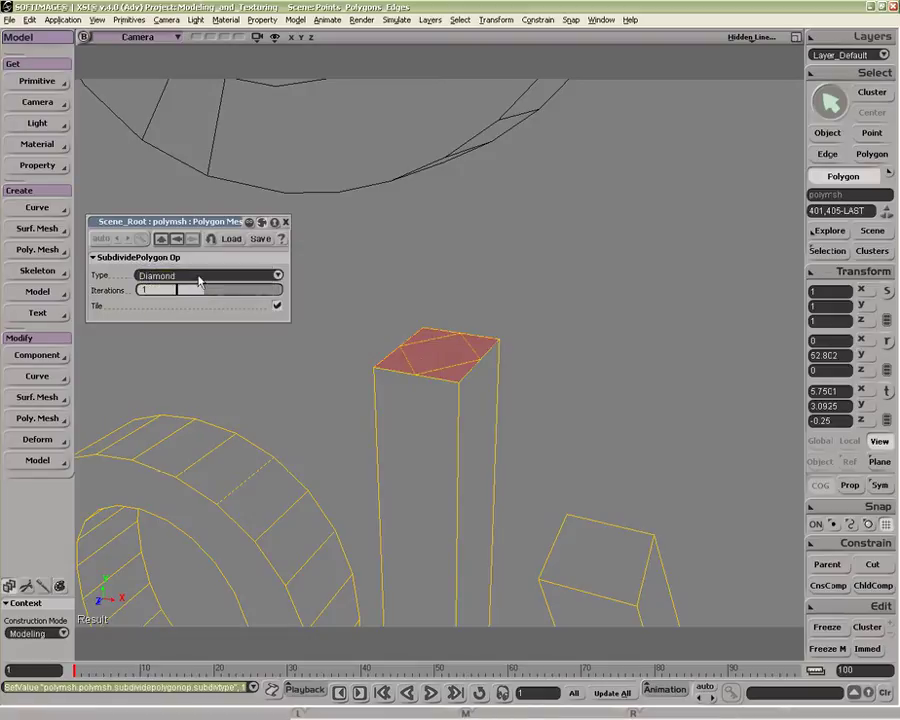
{"action": "left_click", "coordinate": [196, 280]}
{"action": "left_click", "coordinate": [197, 285]}
{"action": "left_click", "coordinate": [202, 279]}
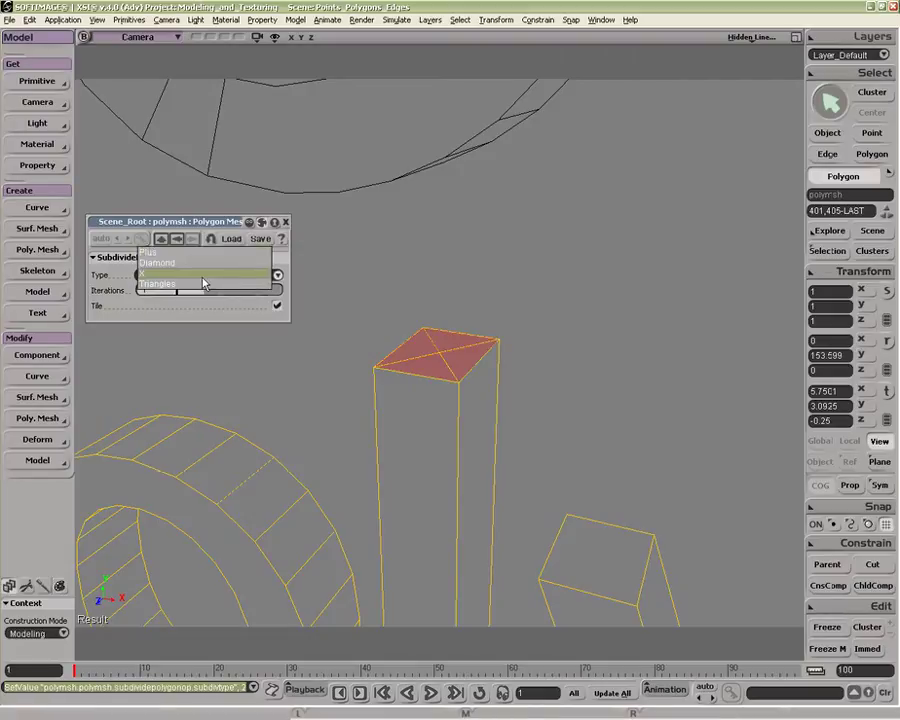
{"action": "left_click", "coordinate": [202, 284]}
{"action": "left_click", "coordinate": [202, 283]}
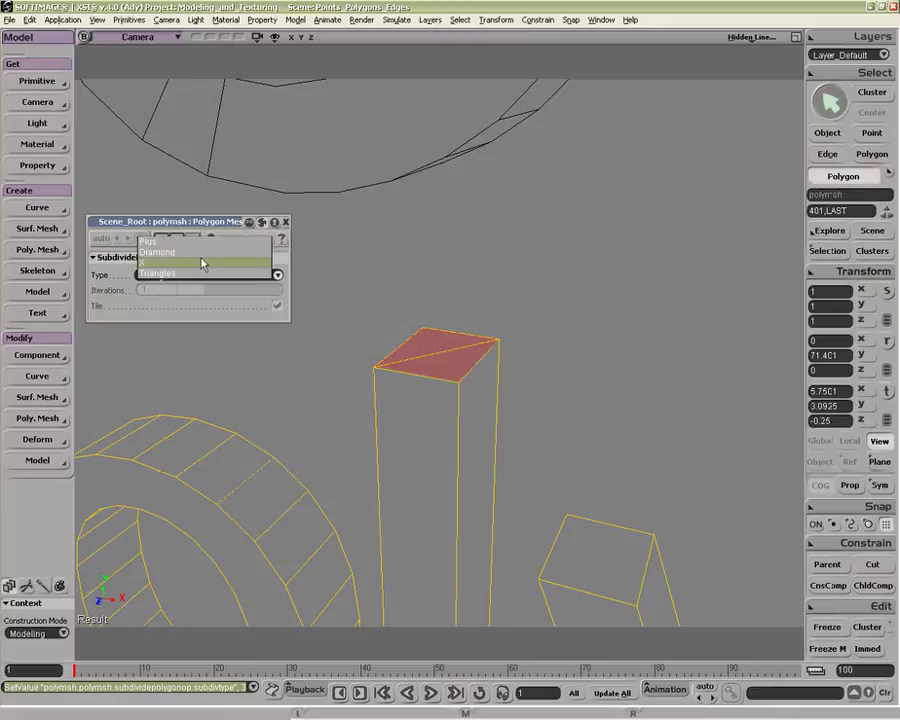
{"action": "left_click", "coordinate": [201, 244]}
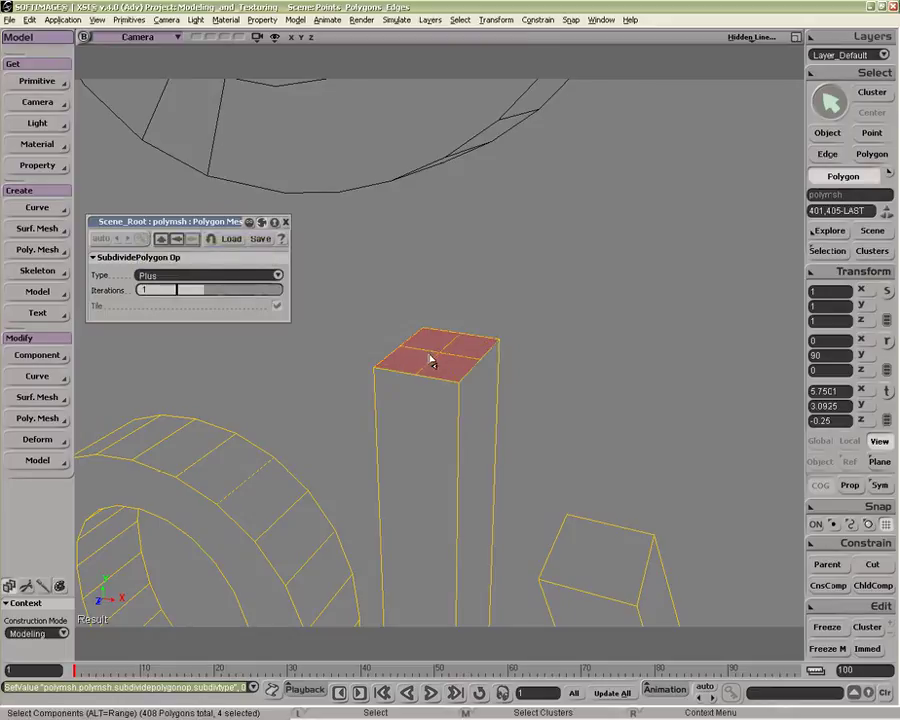
- Set the subdivision type to X and subdivide the resulting top polygons of the l again with the Plus type
{"action": "left_click", "coordinate": [208, 275]}
{"action": "left_click", "coordinate": [198, 294]}
{"action": "key", "text": "shift+d"}
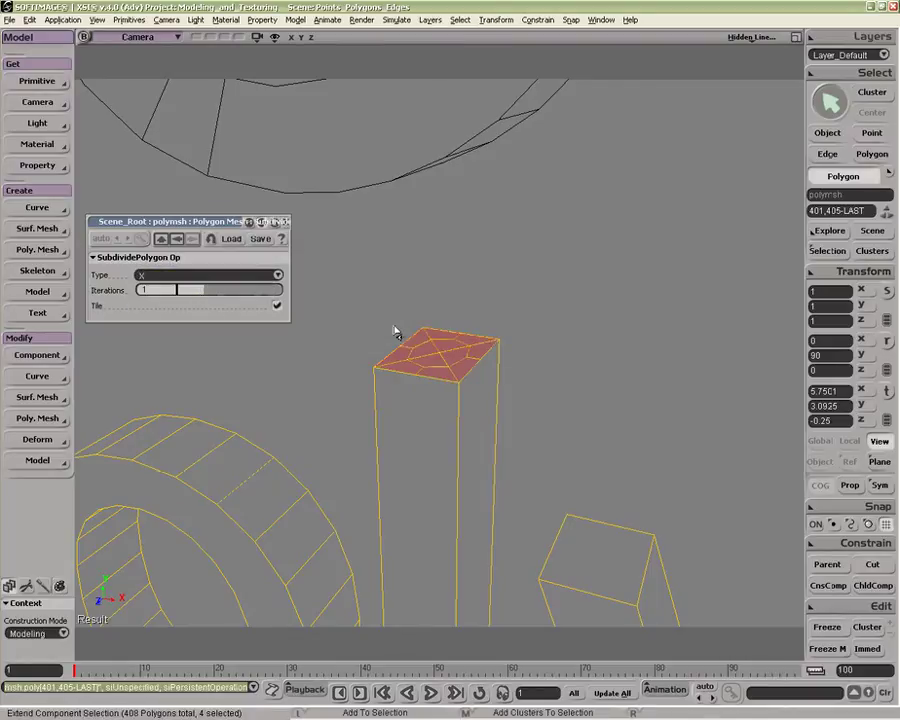
- Select the four inner polygons around the centre of the l's subdivided top face
{"action": "left_click", "coordinate": [440, 335]}
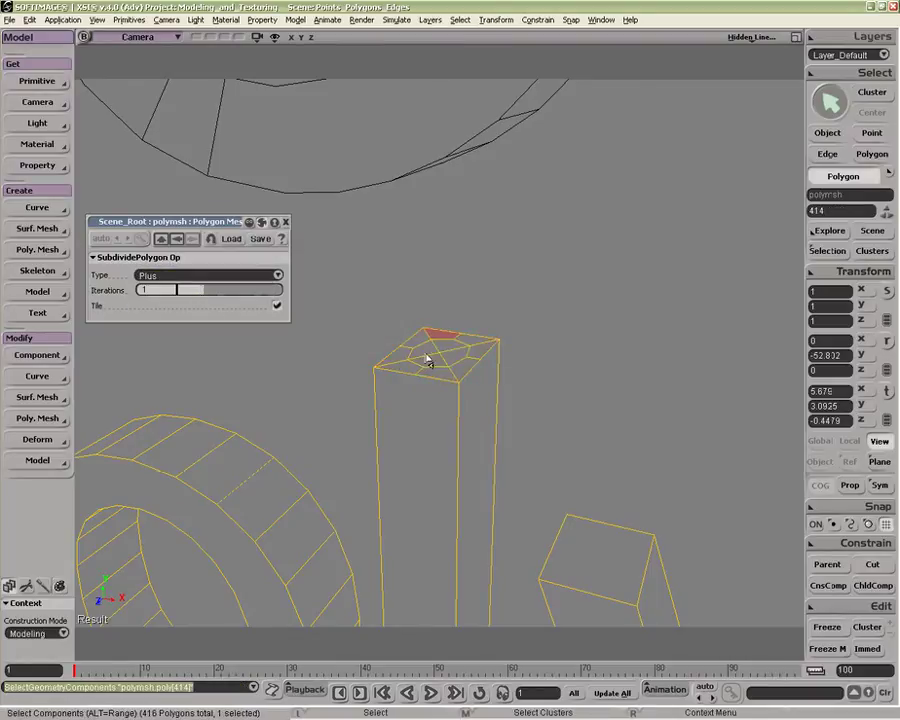
{"action": "left_click", "coordinate": [450, 349]}
{"action": "left_click", "coordinate": [433, 353]}
{"action": "left_click", "coordinate": [433, 360]}
{"action": "left_click", "coordinate": [456, 356], "text": "shift"}
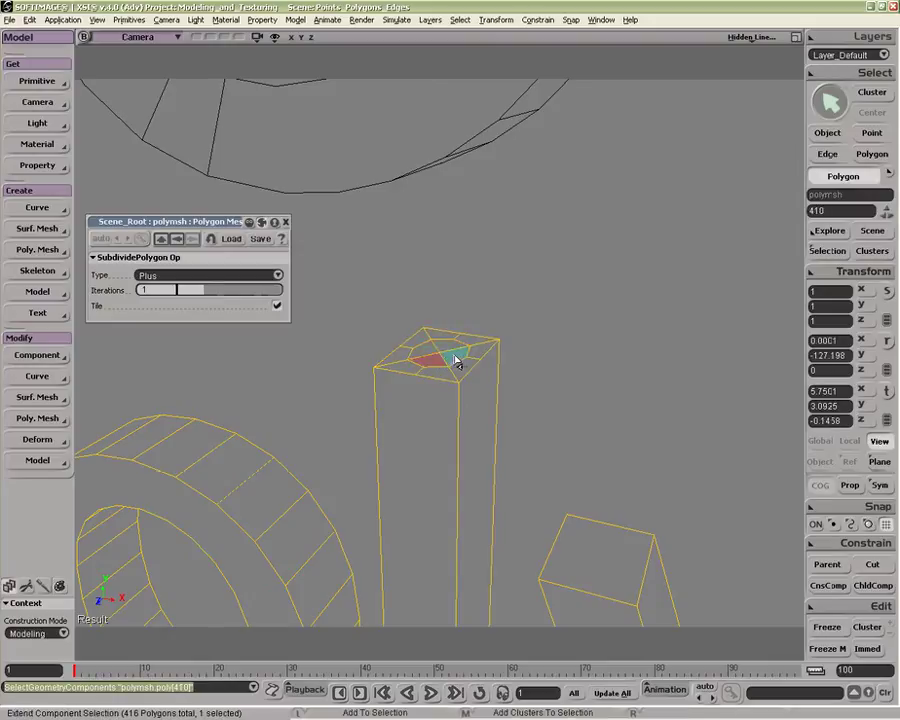
{"action": "left_click", "coordinate": [439, 353], "text": "shift"}
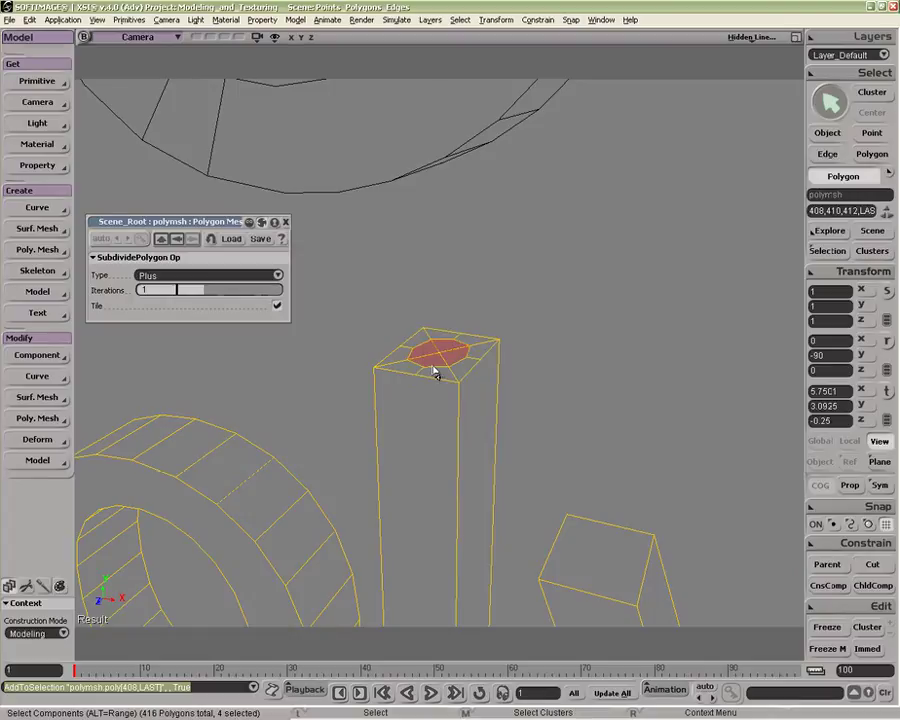
- Make the geometry approximation of the Polygons text local and set its polygon mesh OGL subdivision level to 2
{"action": "left_click", "coordinate": [285, 222]}
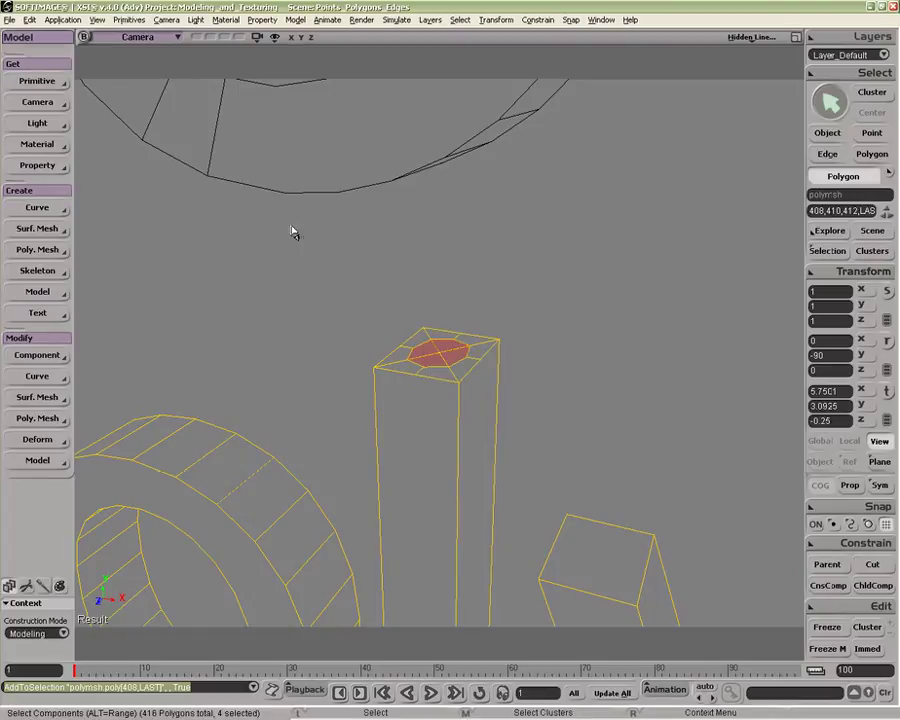
{"action": "key", "text": "space"}
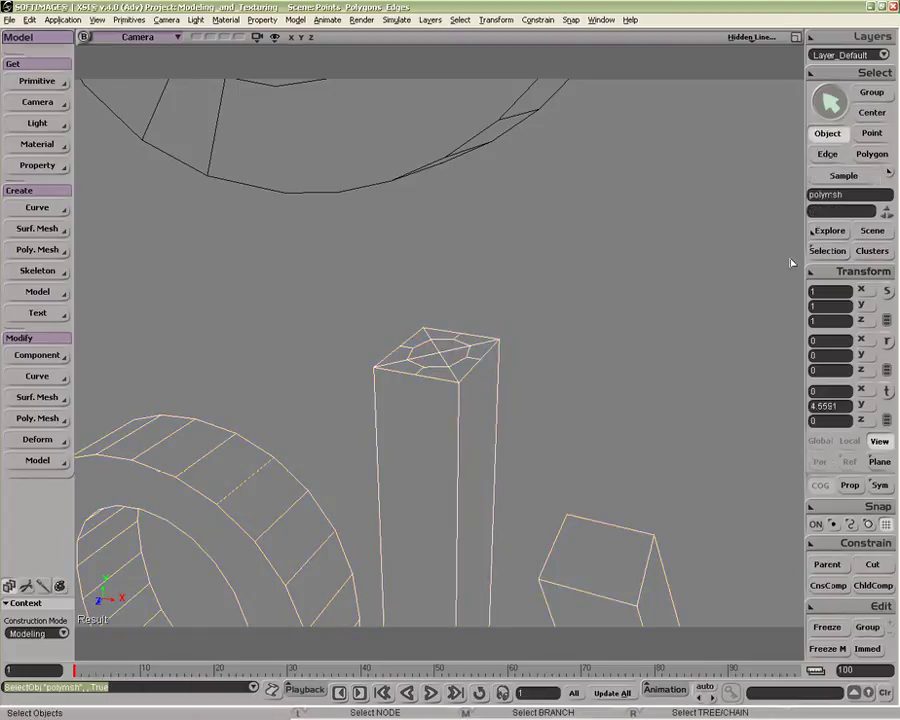
{"action": "left_click", "coordinate": [828, 250]}
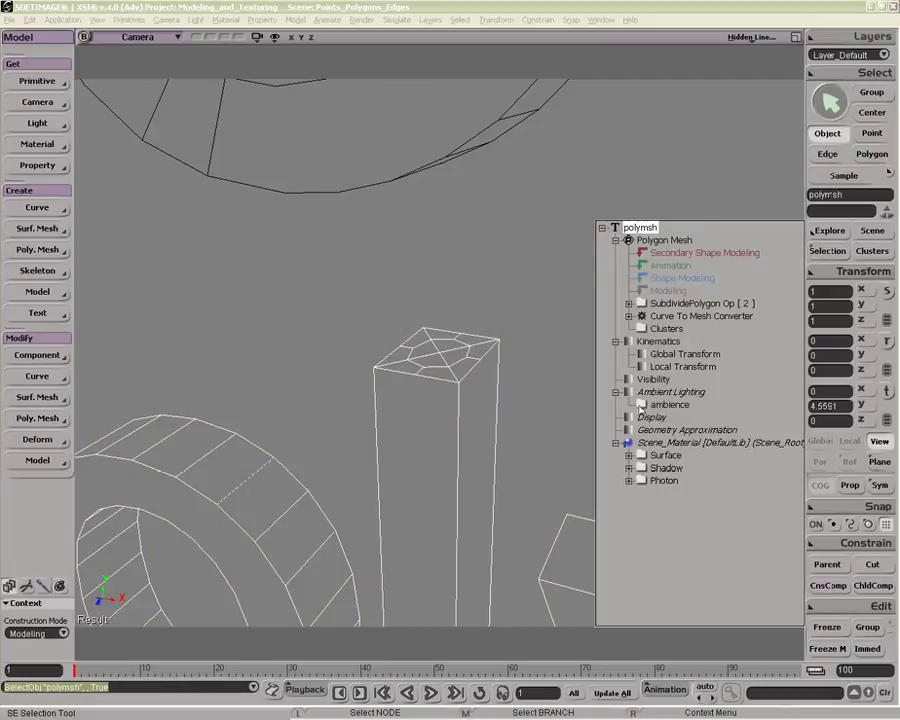
{"action": "left_click", "coordinate": [628, 430]}
{"action": "left_click", "coordinate": [424, 385]}
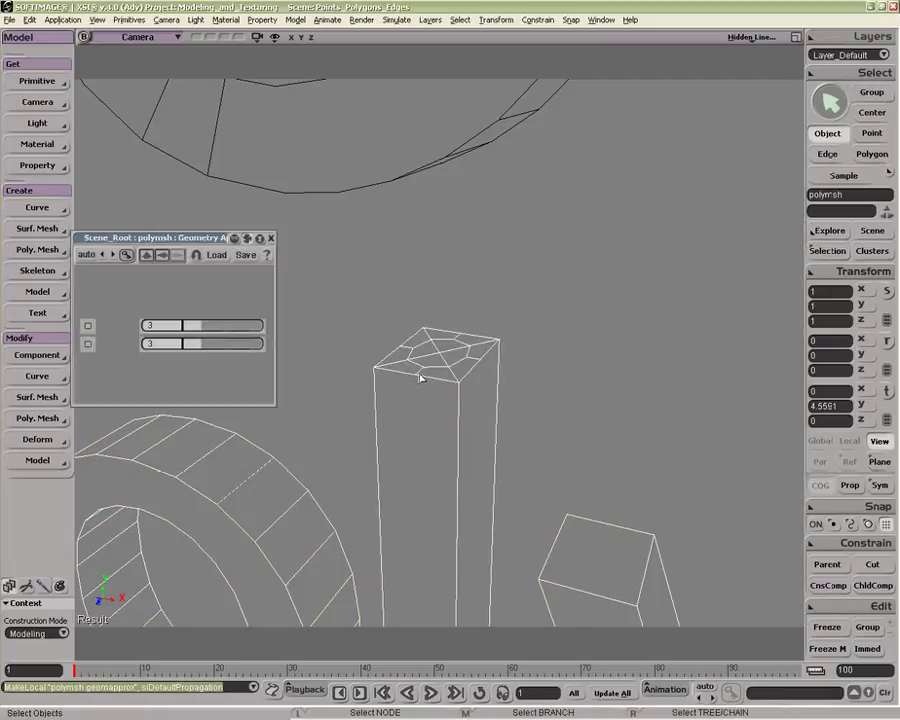
{"action": "left_click", "coordinate": [105, 298]}
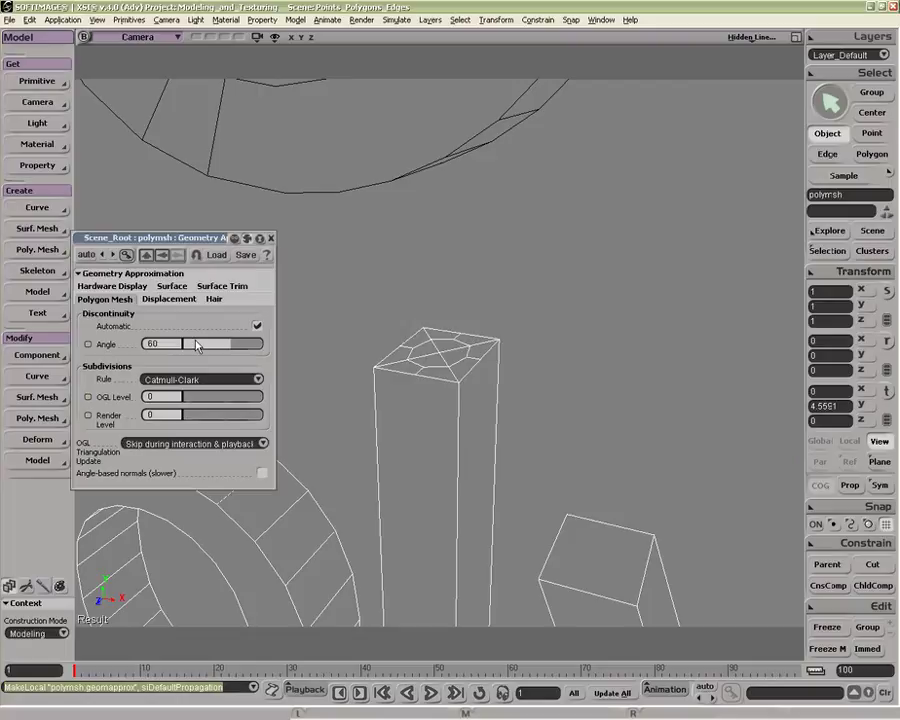
{"action": "left_click_drag", "start_coordinate": [196, 398], "coordinate": [227, 404]}
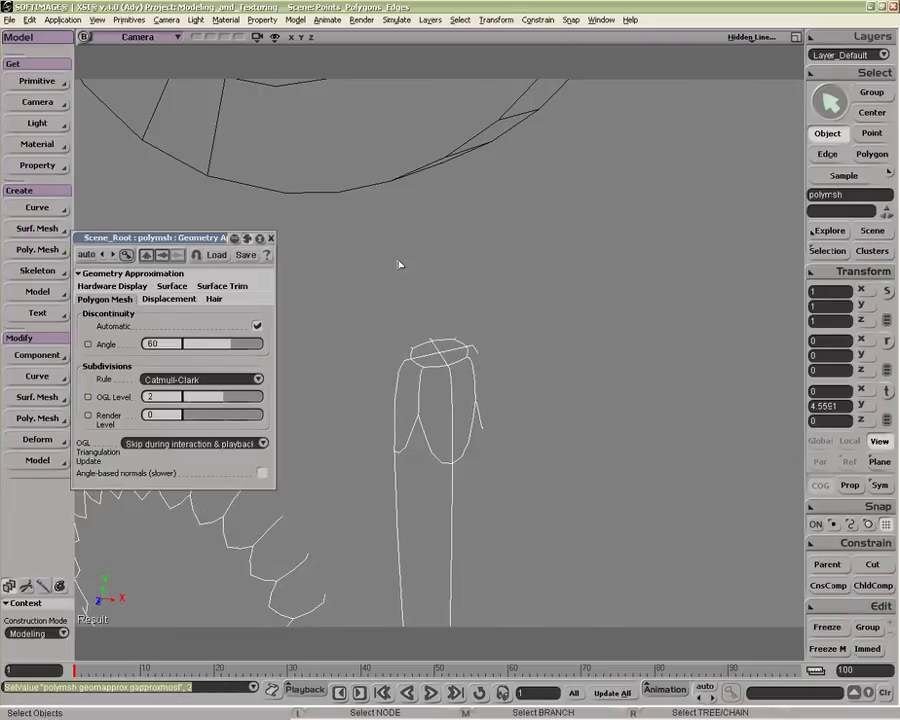
- Switch the camera view to Shaded display and set the Polygons text's OGL subdivision level to 0
{"action": "left_click", "coordinate": [740, 37]}
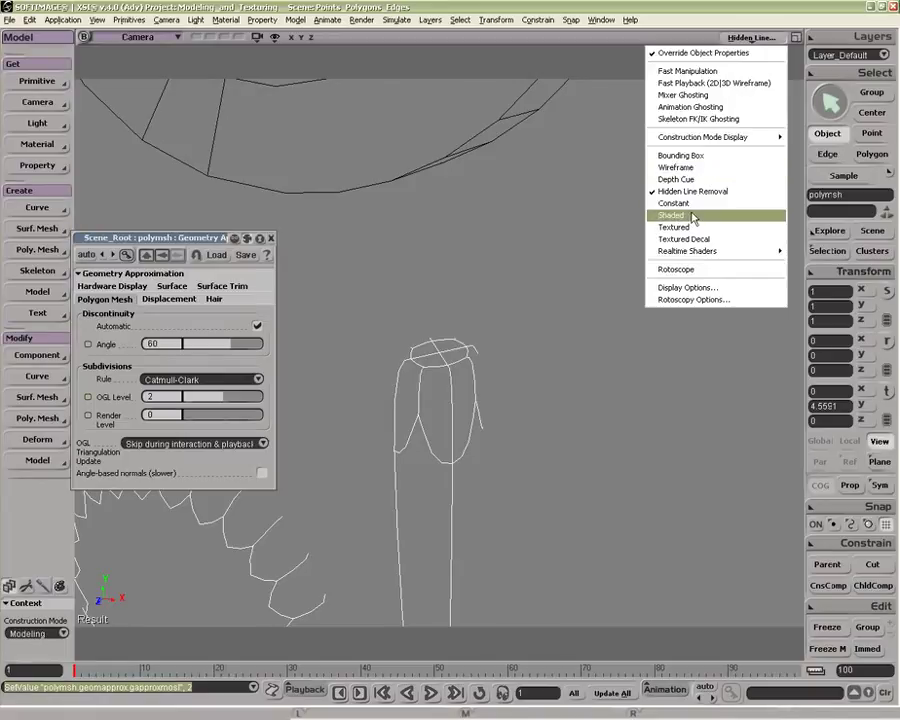
{"action": "left_click", "coordinate": [693, 217]}
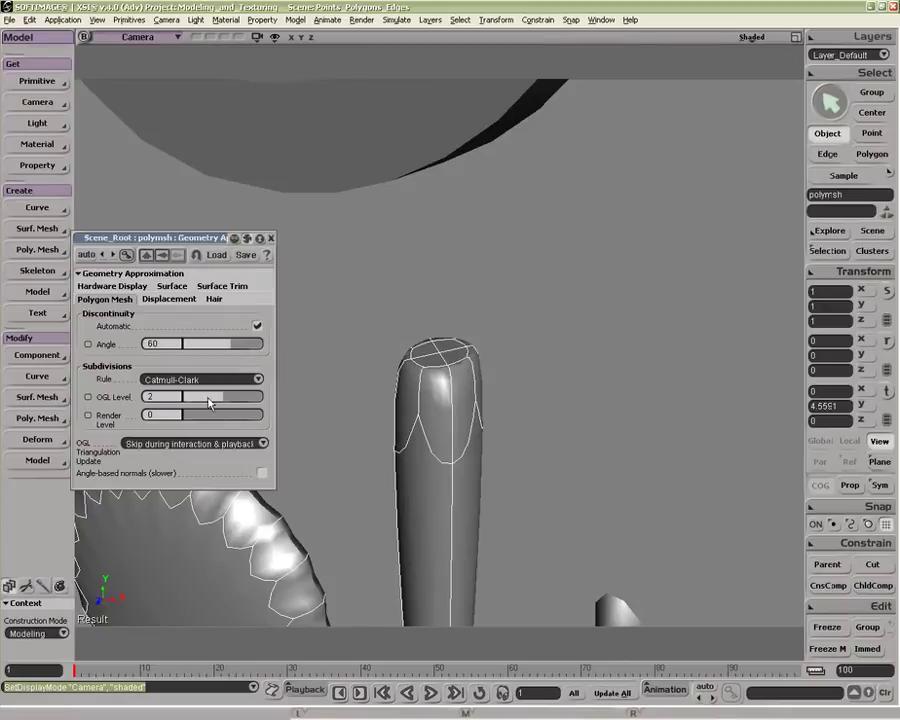
{"action": "left_click_drag", "start_coordinate": [218, 402], "coordinate": [185, 402]}
{"action": "left_click", "coordinate": [271, 239]}
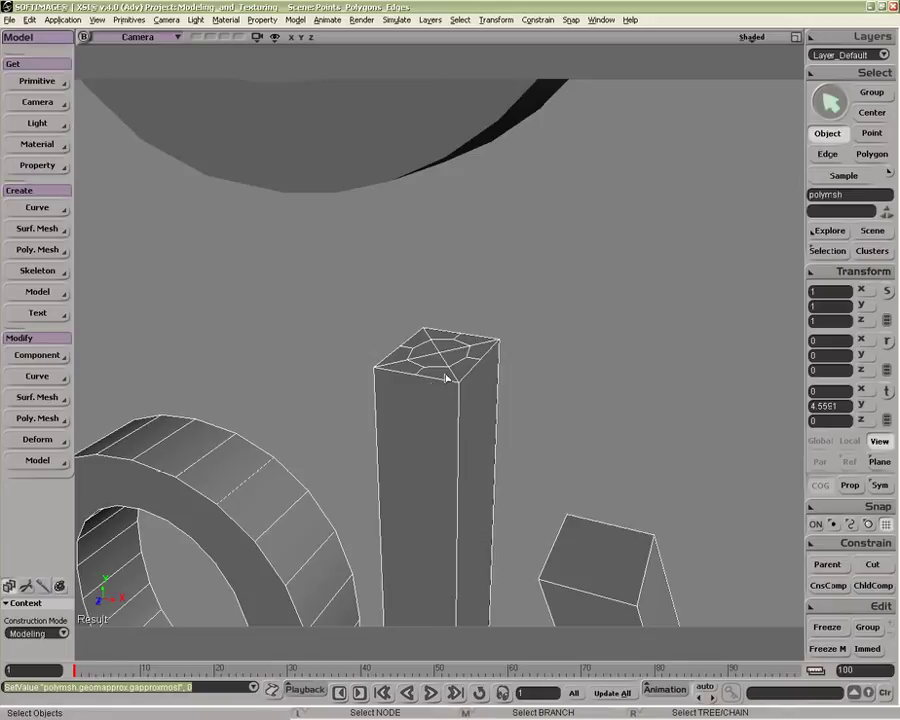
{"action": "key", "text": "u"}
{"action": "left_click", "coordinate": [452, 363]}
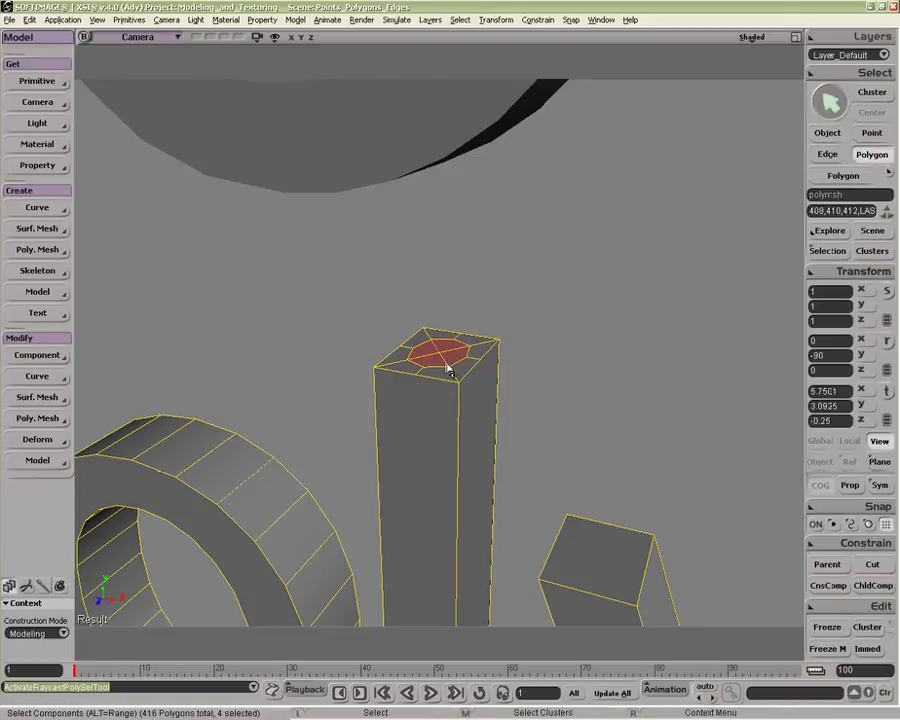
{"action": "key", "text": "space"}
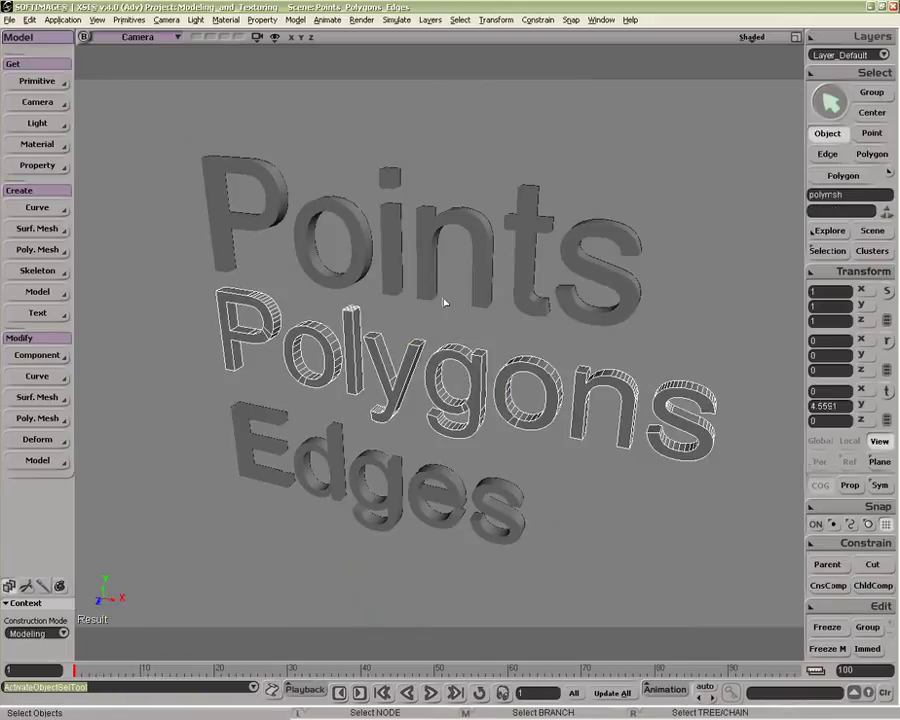
- Select the Points text, hide it and unhide it again
{"action": "left_click", "coordinate": [433, 272]}
{"action": "key", "text": "h"}
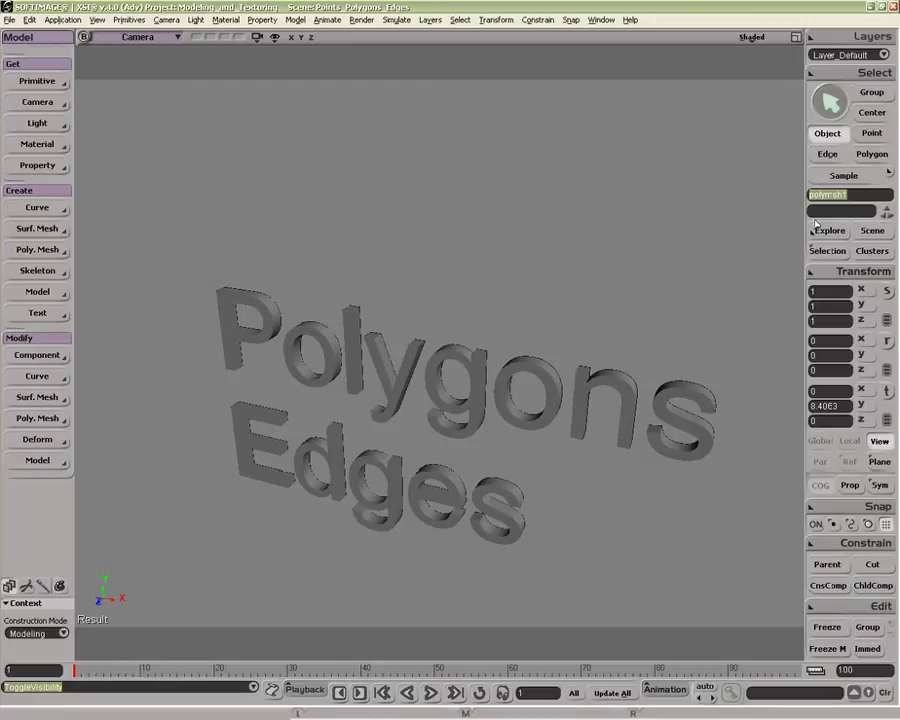
{"action": "type", "text": "n"}
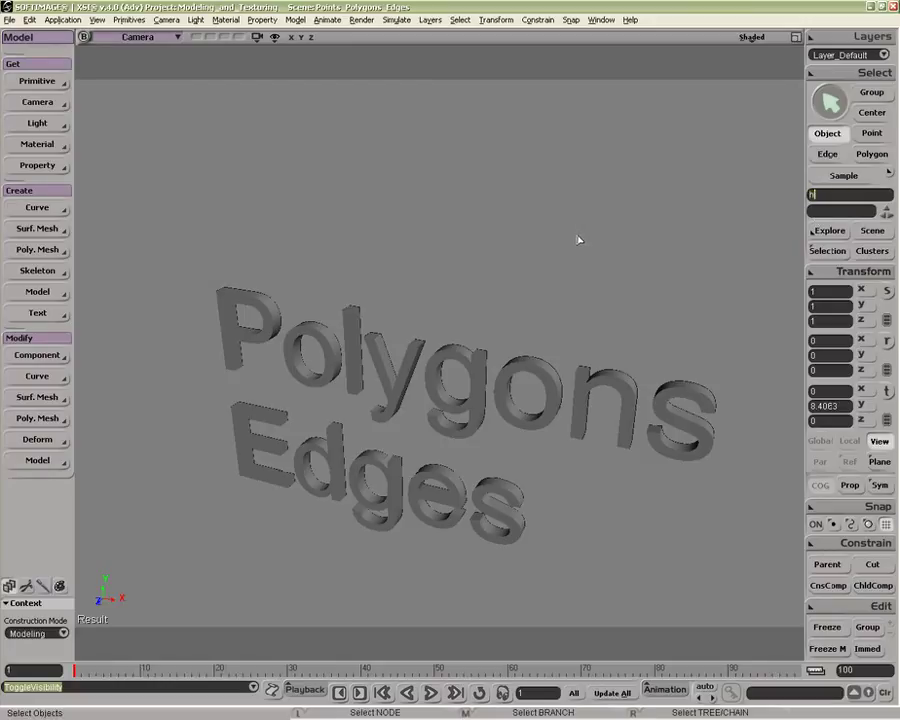
{"action": "key", "text": "Escape"}
{"action": "key", "text": "h"}
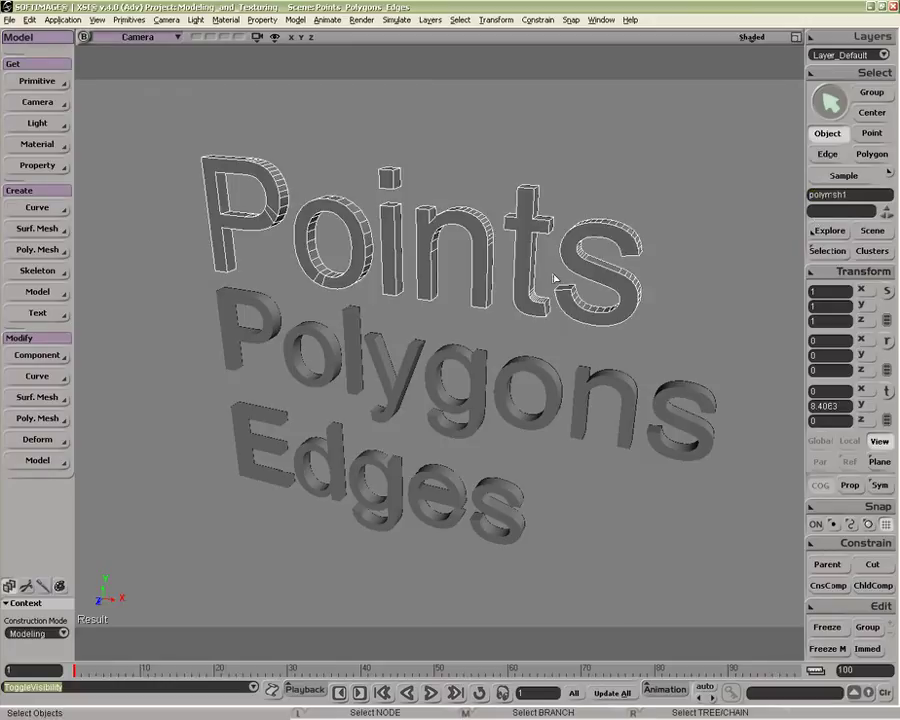
- Select the Polygons text, frame the selected inner polygons on top of its letter l, and hide them
{"action": "left_click", "coordinate": [410, 357]}
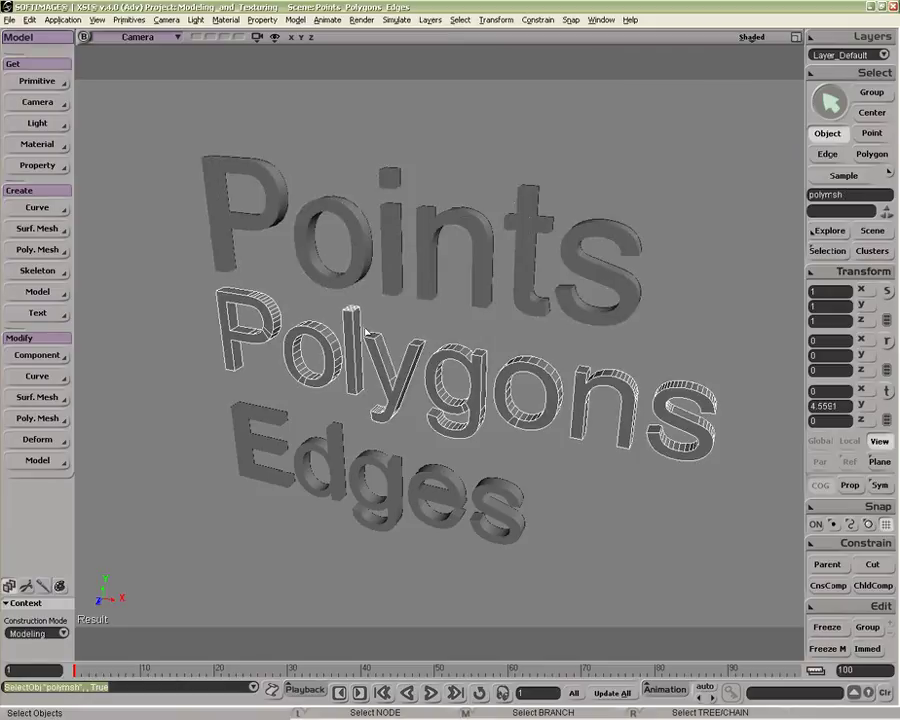
{"action": "key", "text": "y"}
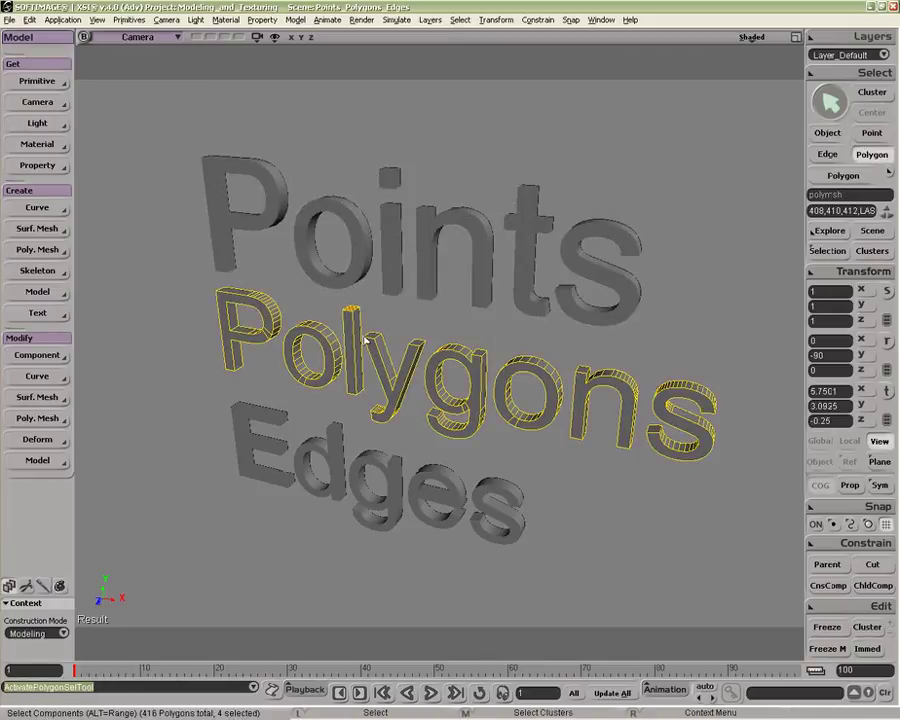
{"action": "key", "text": "f"}
{"action": "key", "text": "p"}
{"action": "left_click_drag", "start_coordinate": [454, 482], "coordinate": [474, 430]}
{"action": "key", "text": "h"}
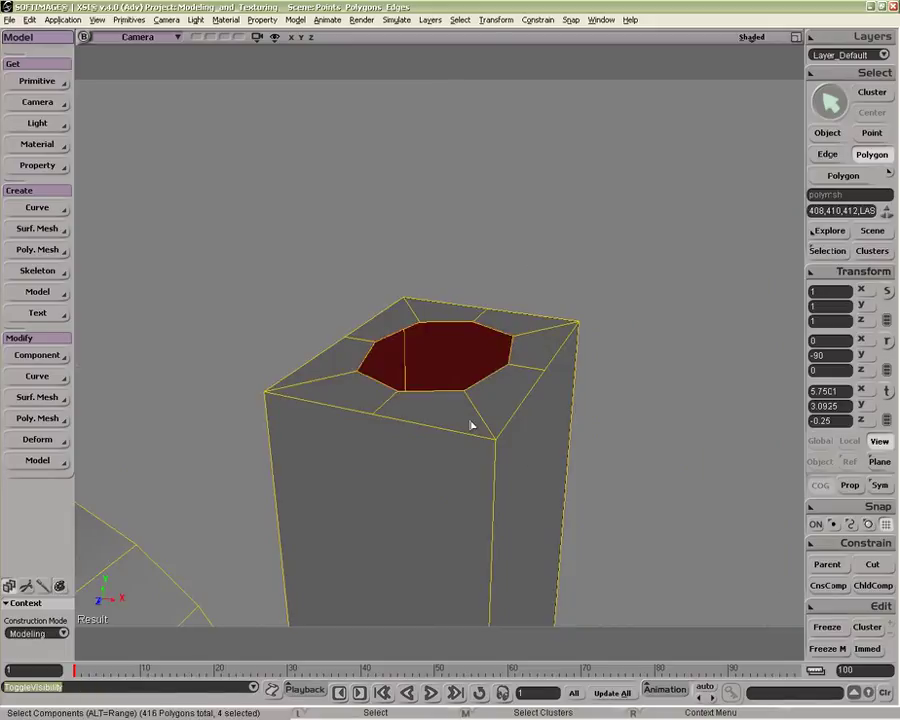
- Open the scene explorer and try to deselect the hidden inner polygons of the l's top face
{"action": "key", "text": "space"}
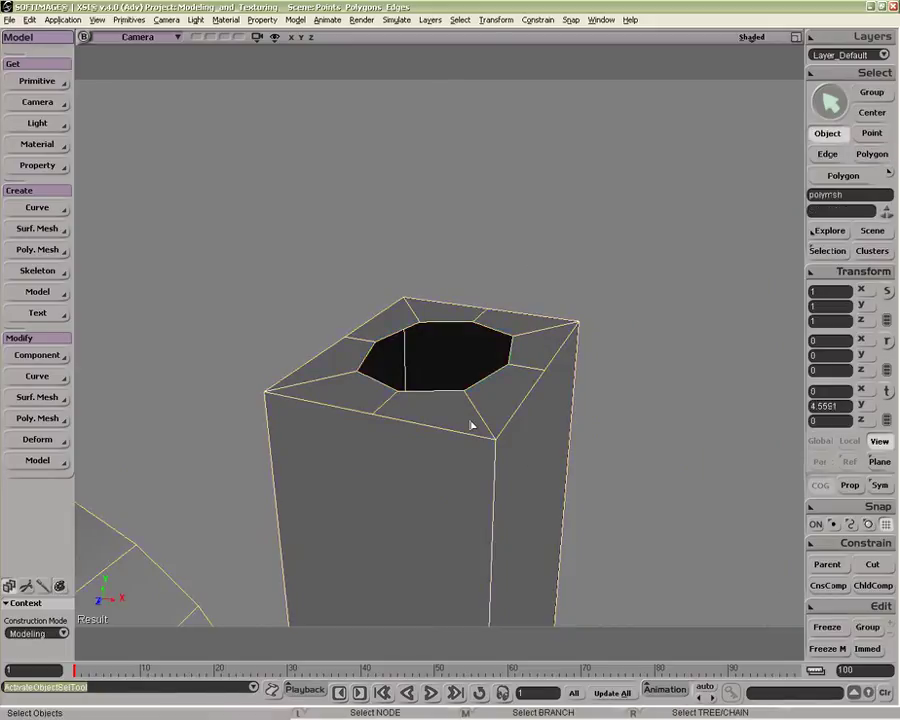
{"action": "key", "text": "8"}
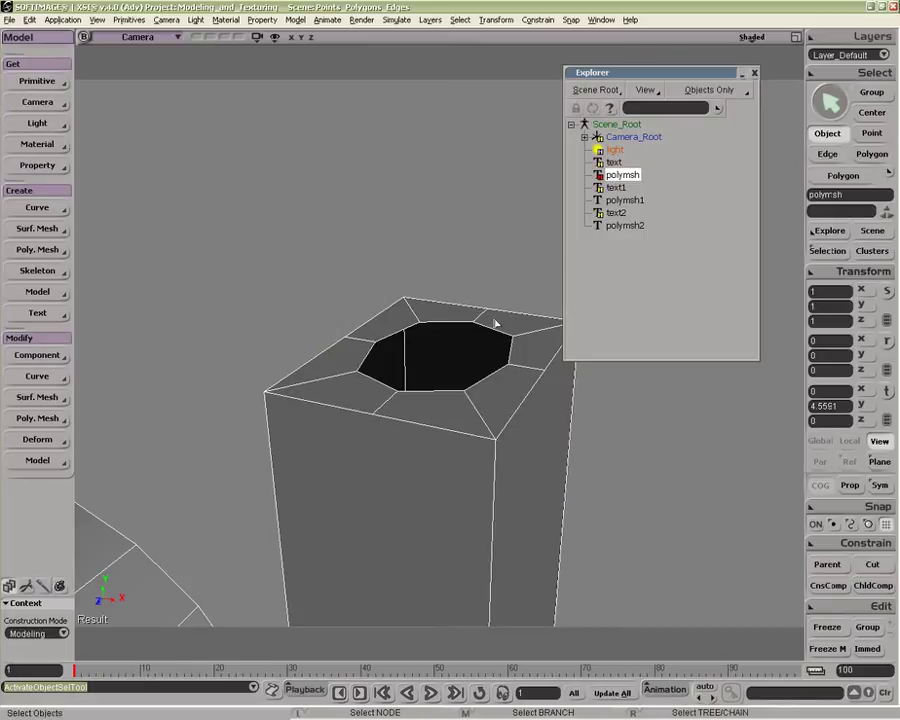
{"action": "key", "text": "u"}
{"action": "left_click", "coordinate": [453, 358]}
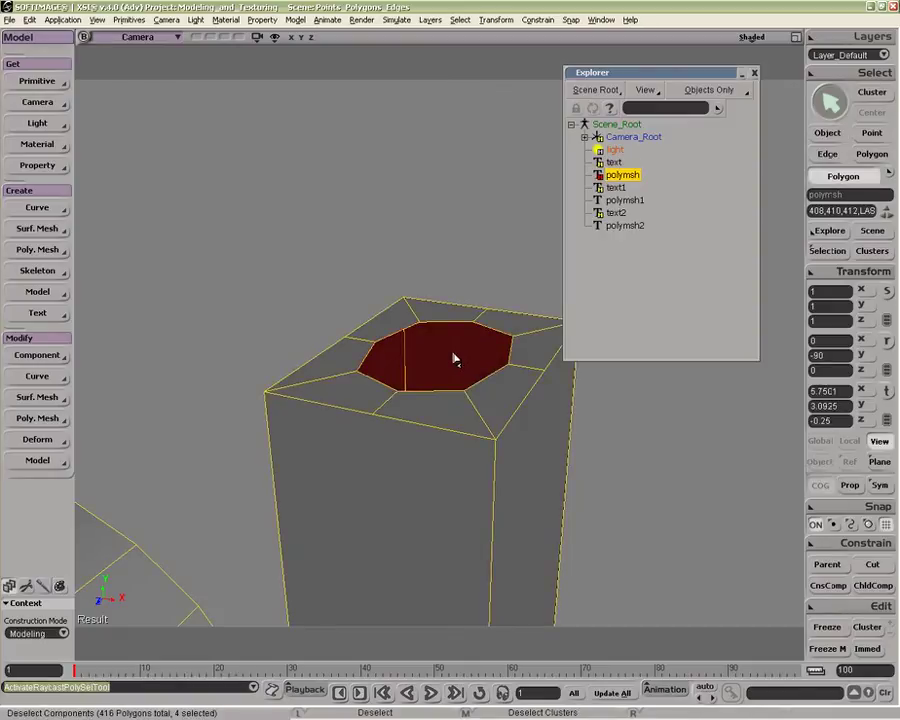
{"action": "left_click", "coordinate": [453, 354], "text": "ctrl+shift"}
{"action": "left_click", "coordinate": [417, 374], "text": "ctrl+shift"}
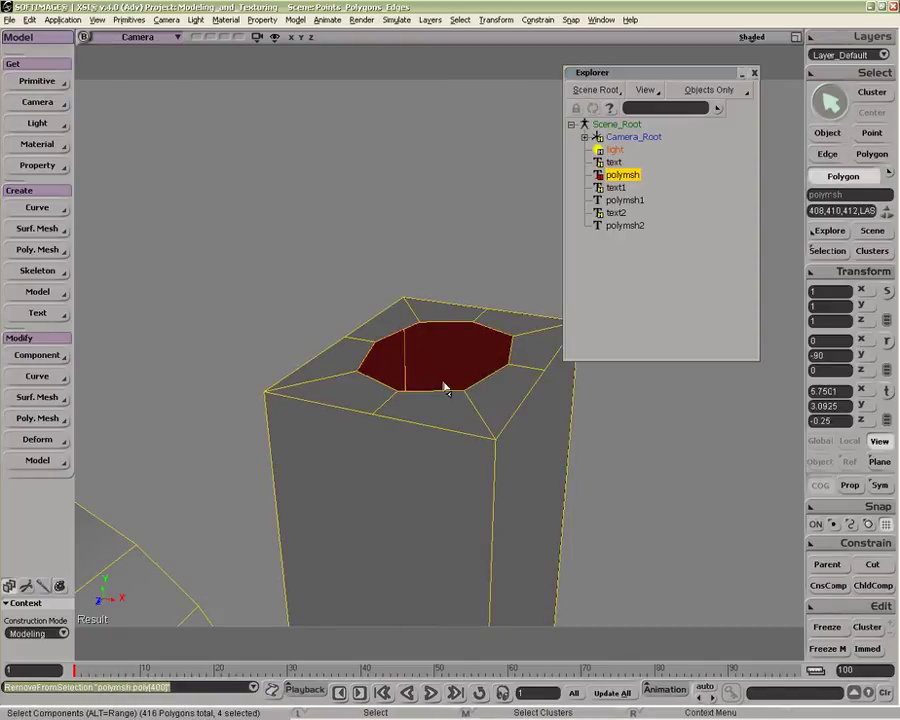
- Select single polygons on the rim of the l's top opening and inside it, ending with a front rim polygon
{"action": "key", "text": "o"}
{"action": "mouse_move", "coordinate": [450, 376]}
{"action": "left_mouse_down"}
{"action": "mouse_move", "coordinate": [390, 374]}
{"action": "mouse_move", "coordinate": [383, 353]}
{"action": "mouse_move", "coordinate": [434, 370]}
{"action": "left_mouse_up"}
{"action": "key", "text": "ctrl+z"}
{"action": "left_click", "coordinate": [458, 392]}
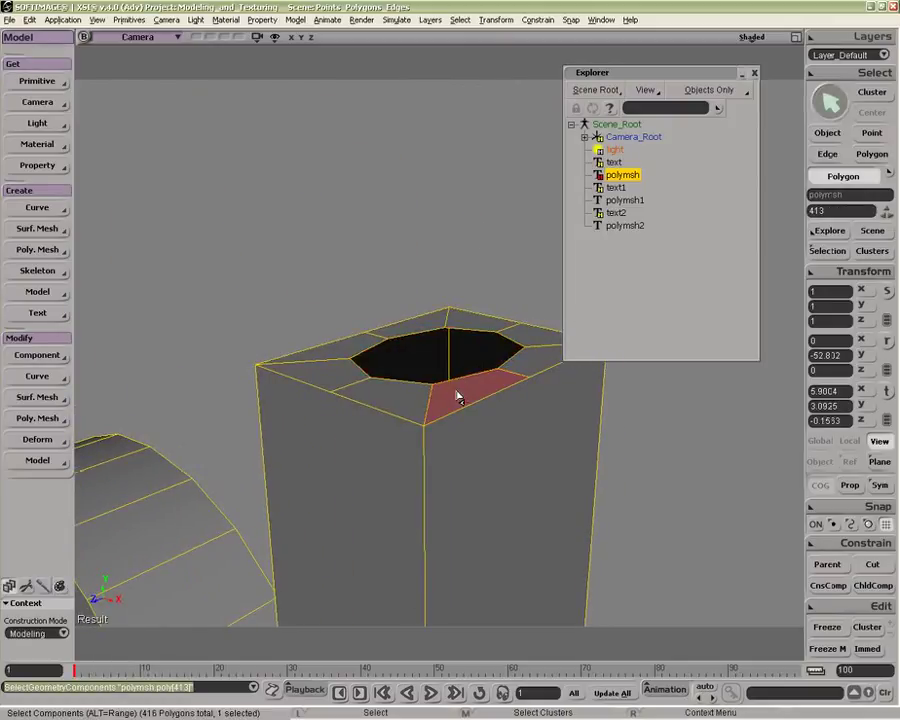
{"action": "left_click", "coordinate": [446, 368]}
{"action": "left_click", "coordinate": [459, 376]}
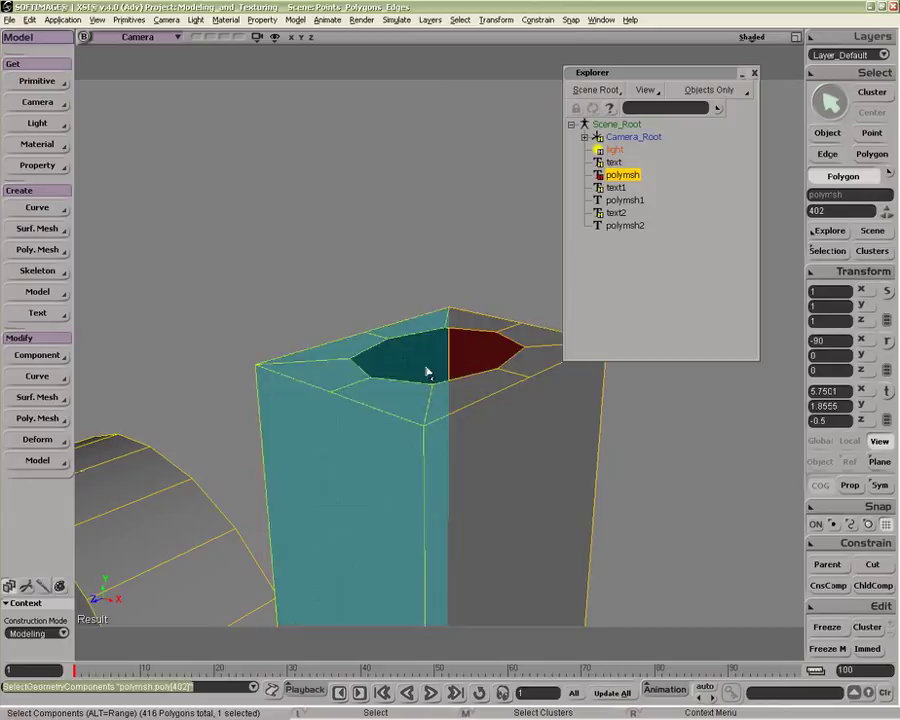
{"action": "left_click", "coordinate": [445, 392]}
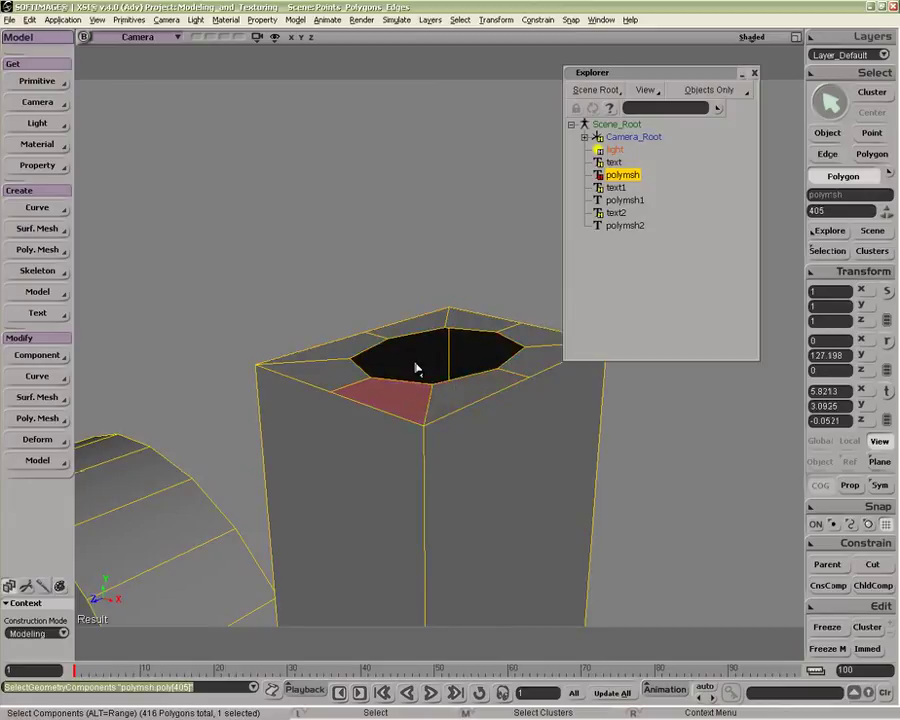
{"action": "left_click", "coordinate": [415, 367]}
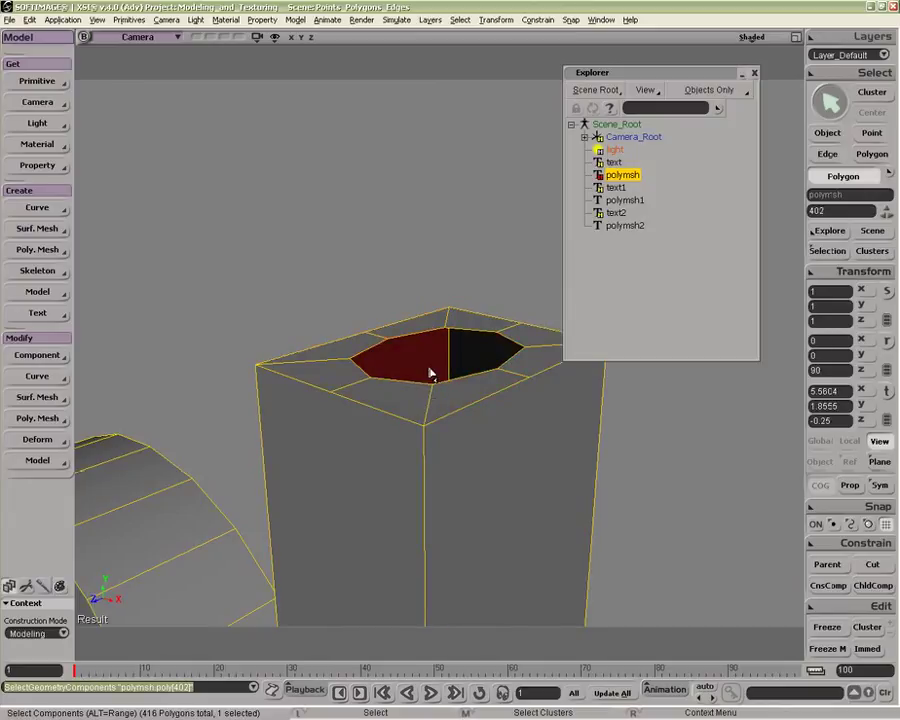
{"action": "left_click", "coordinate": [416, 402]}
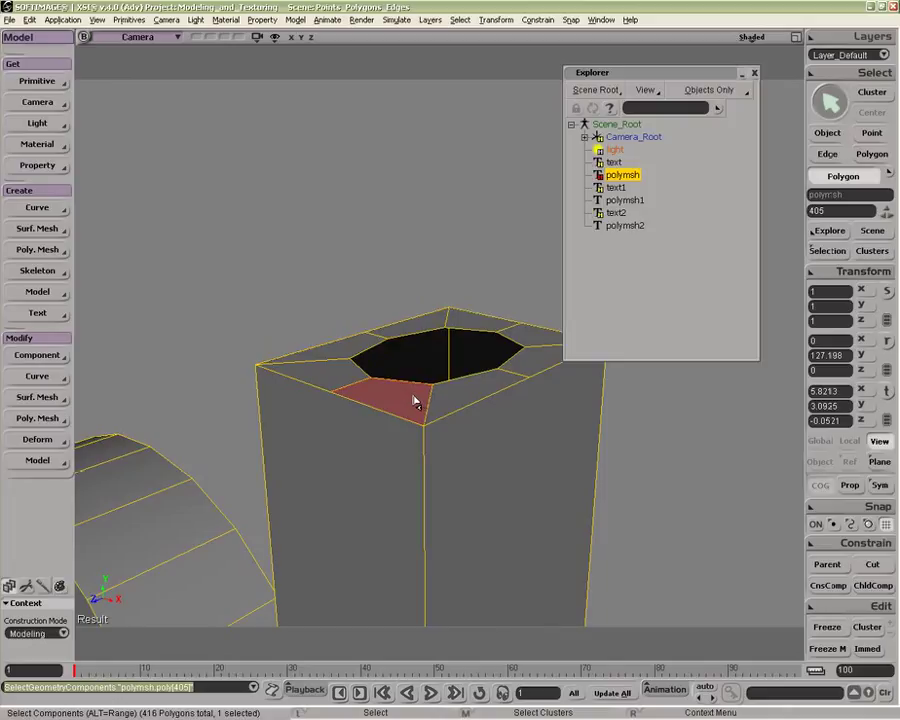
- Unhide all polygons of the Polygons text
{"action": "key", "text": "space"}
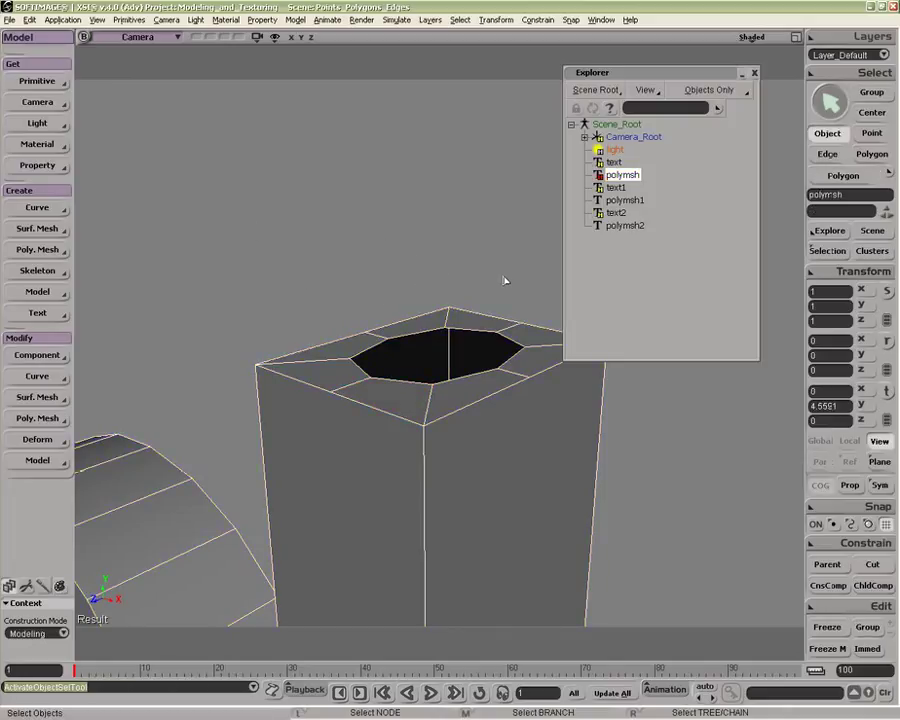
{"action": "left_click", "coordinate": [29, 20]}
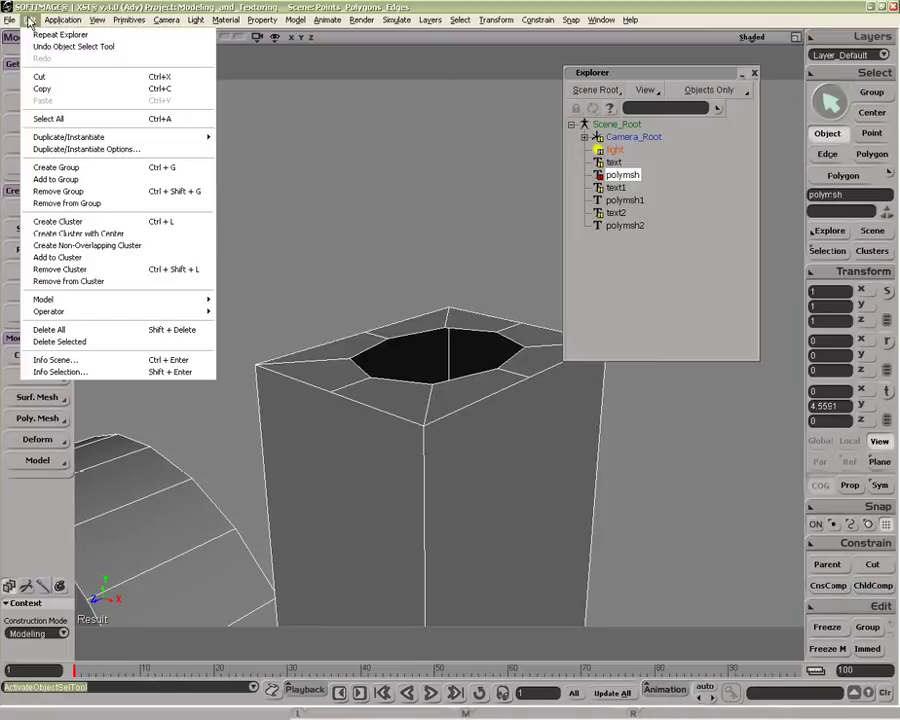
{"action": "mouse_move", "coordinate": [97, 20]}
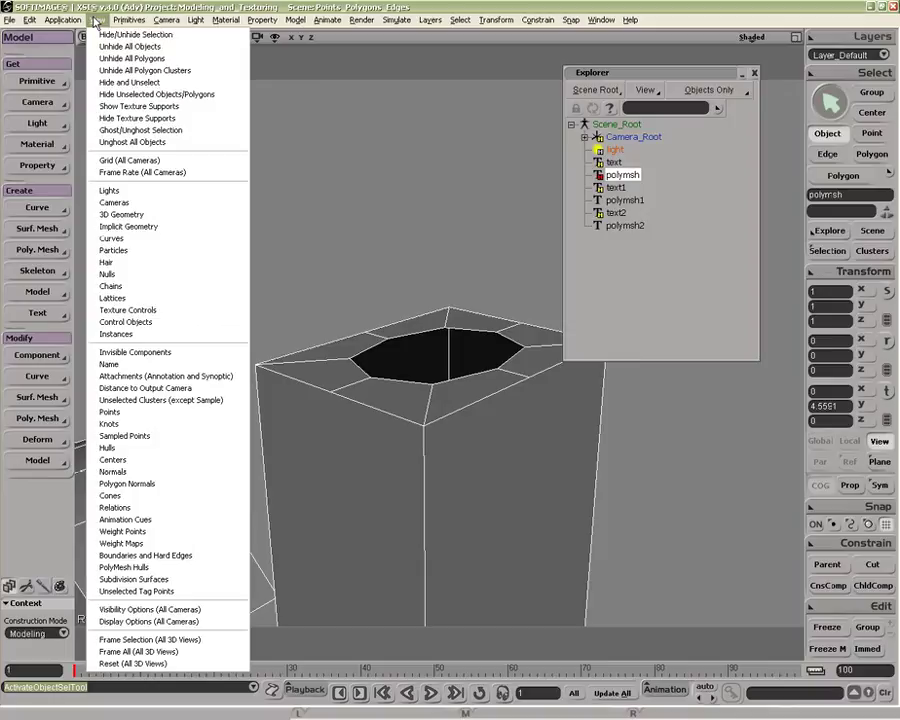
{"action": "left_click", "coordinate": [117, 59]}
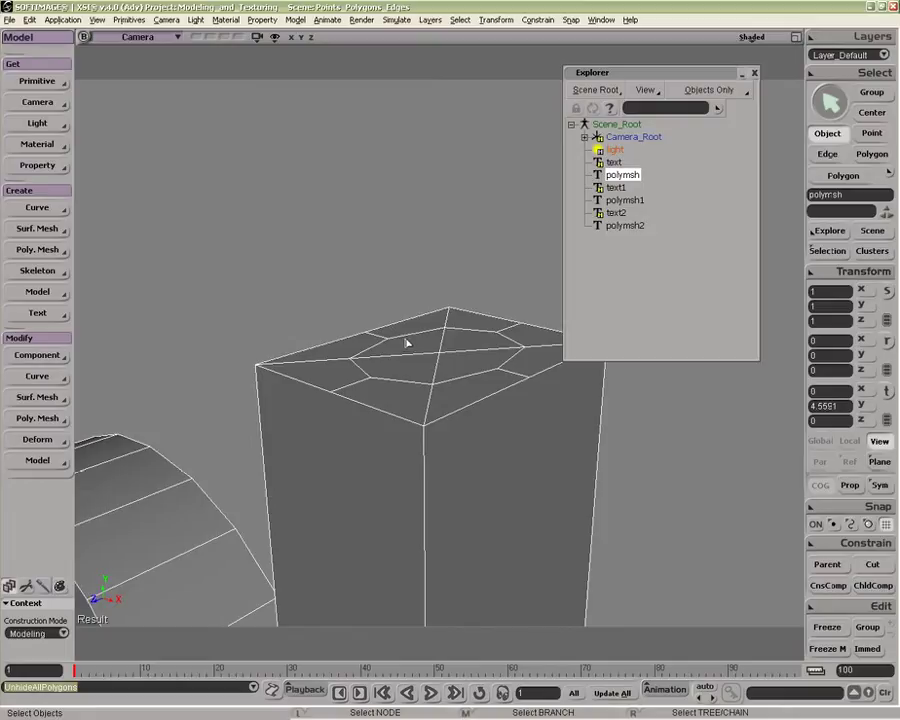
- Close the explorer and set the selection filter to Polygon Island
{"action": "key", "text": "u"}
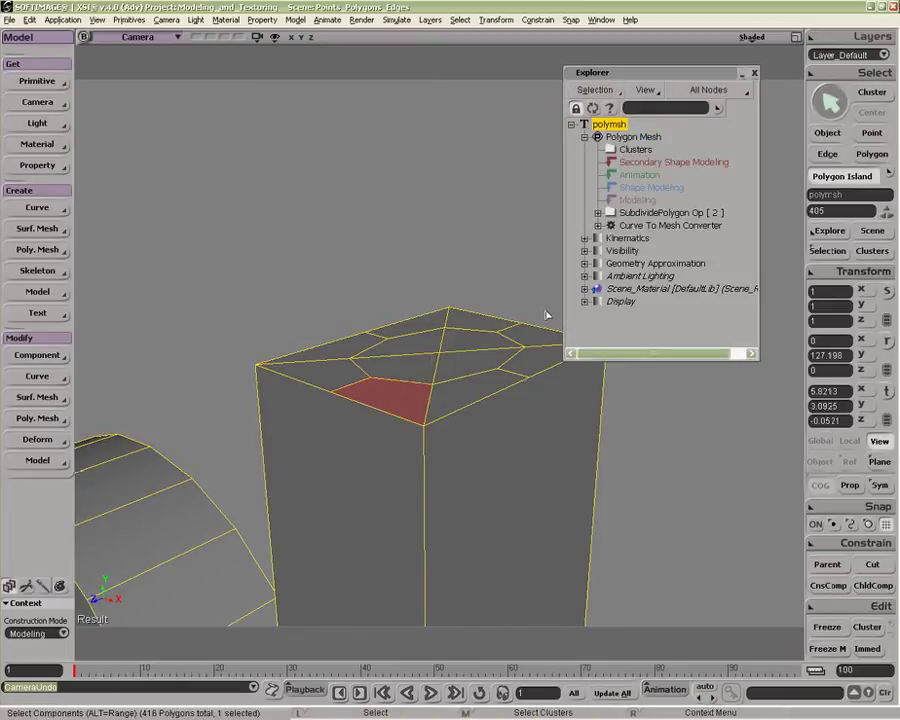
{"action": "left_click", "coordinate": [754, 73]}
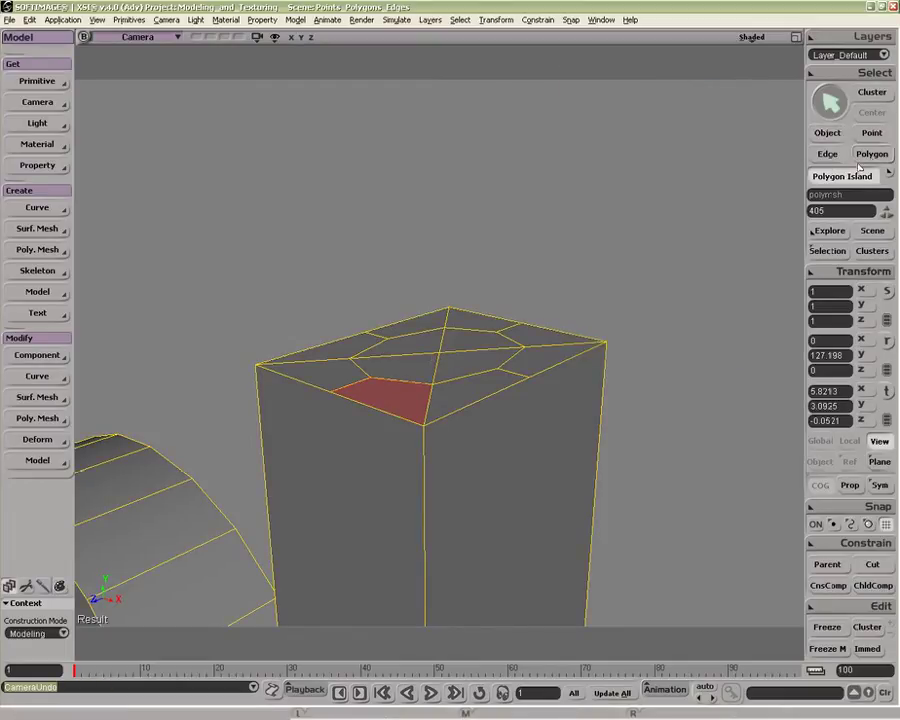
{"action": "left_click", "coordinate": [866, 158]}
{"action": "left_click", "coordinate": [864, 175]}
{"action": "left_click", "coordinate": [886, 176]}
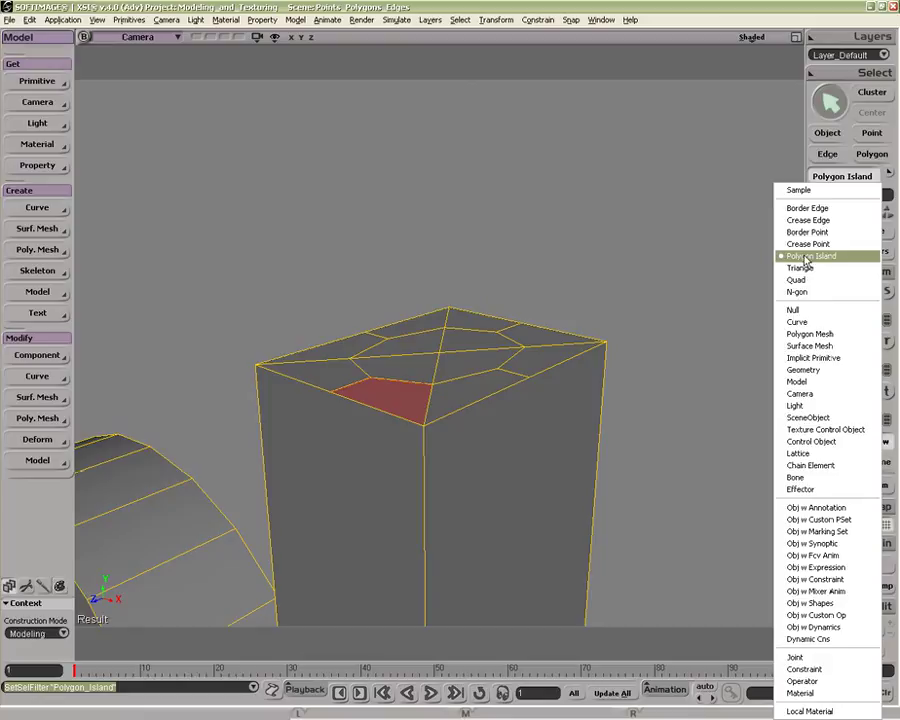
{"action": "left_click", "coordinate": [656, 230]}
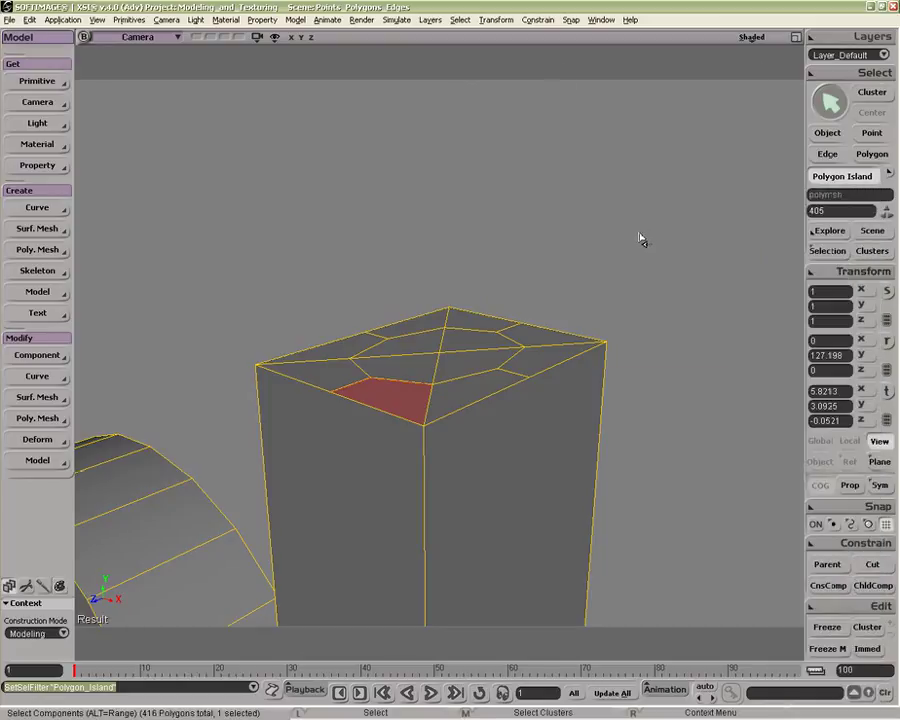
- Open the scene explorer and select the whole polymsh object
{"action": "key", "text": "8"}
{"action": "key", "text": "s"}
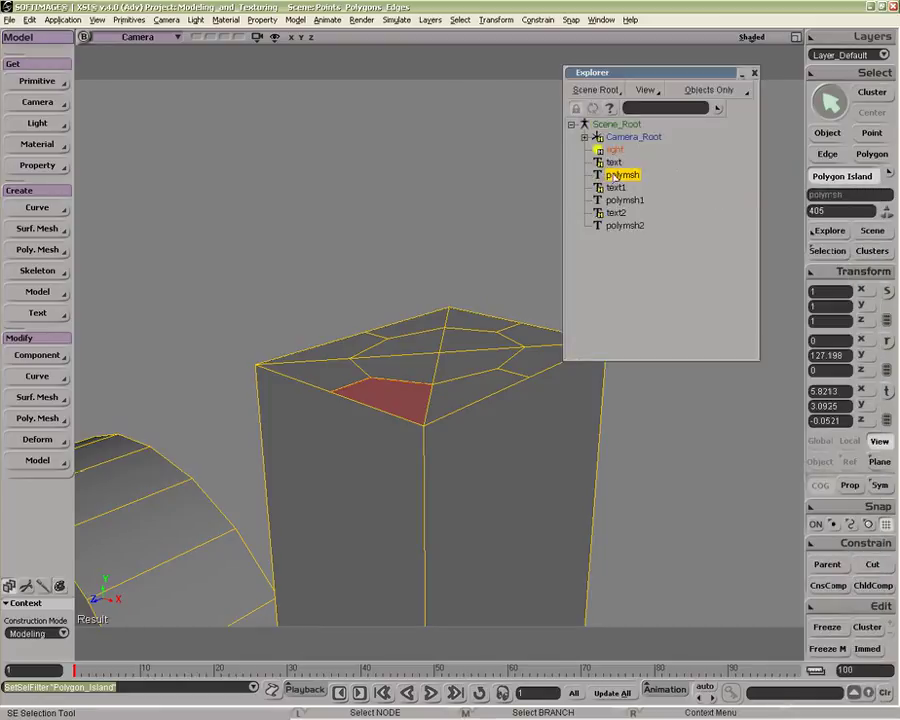
{"action": "left_click", "coordinate": [610, 175]}
{"action": "key", "text": "f"}
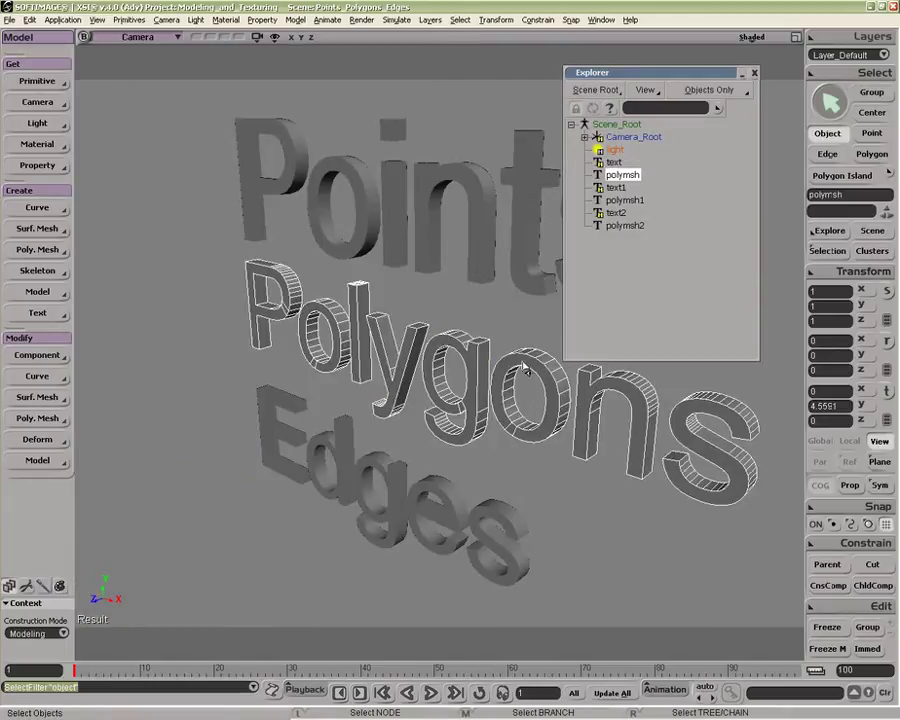
- With the Polygon Island filter, select the letters l, y, g, second o and n of the Polygons text one at a time
{"action": "left_click", "coordinate": [842, 175]}
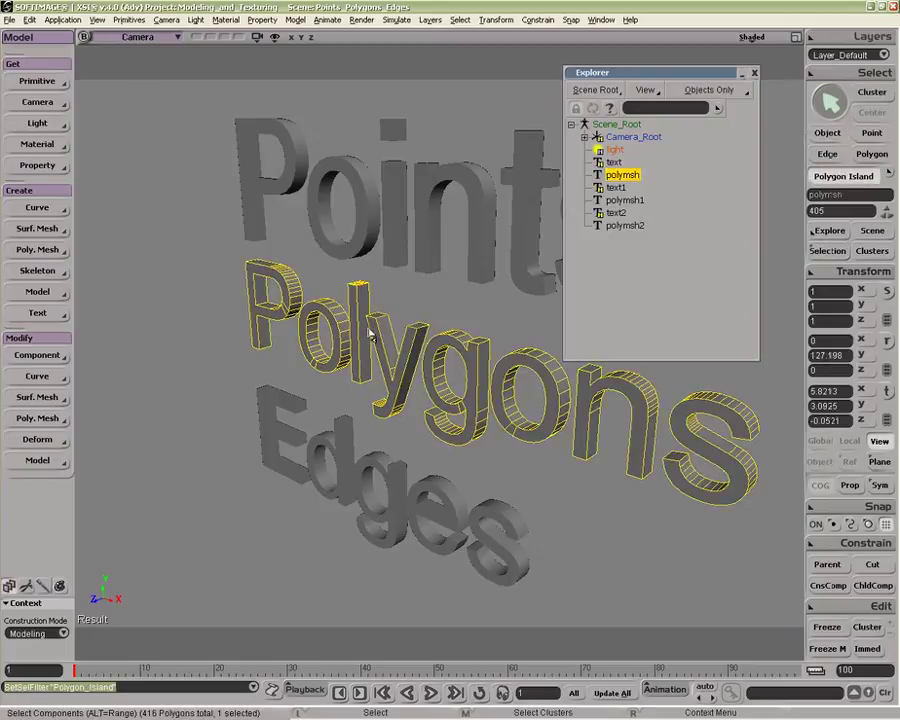
{"action": "left_click", "coordinate": [357, 300]}
{"action": "left_click", "coordinate": [413, 358]}
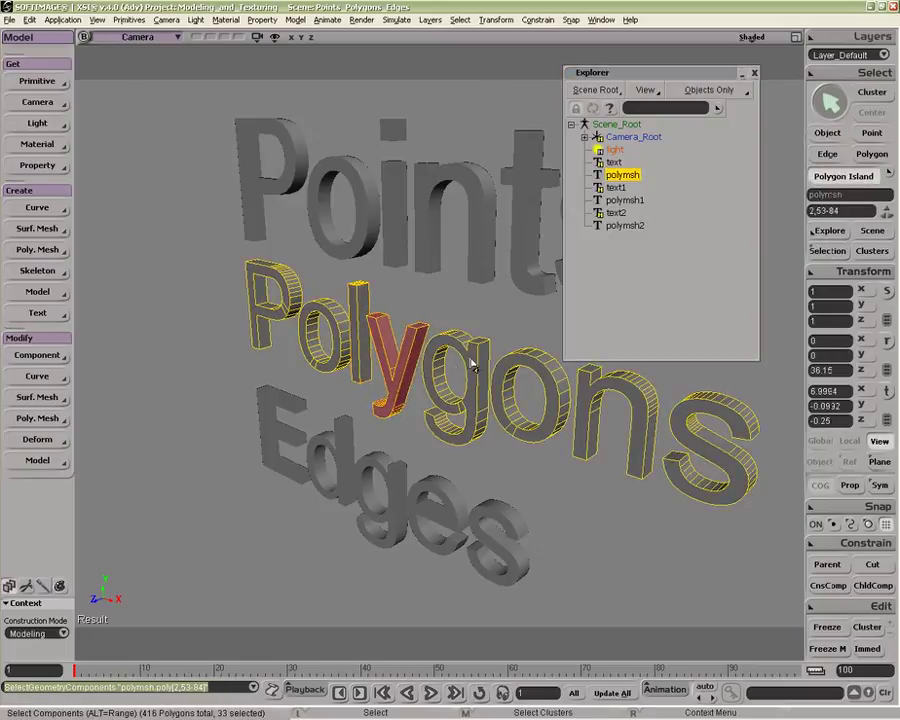
{"action": "left_click", "coordinate": [458, 390]}
{"action": "left_click", "coordinate": [542, 397]}
{"action": "left_click", "coordinate": [636, 426]}
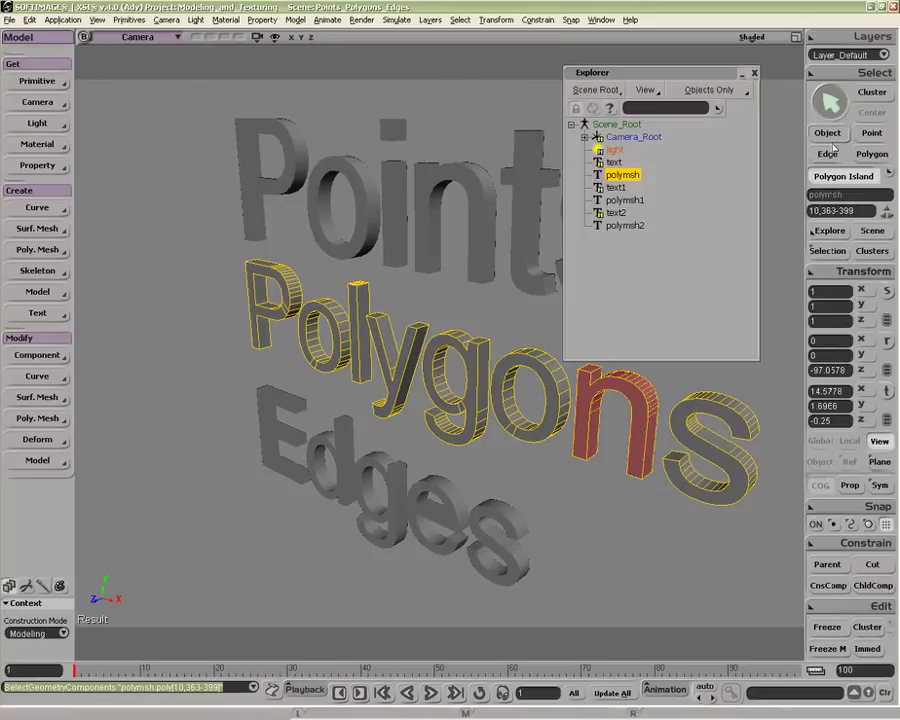
- Switch the selection filter to Edge and look through the list of additional selection filters without choosing one
{"action": "key", "text": "e"}
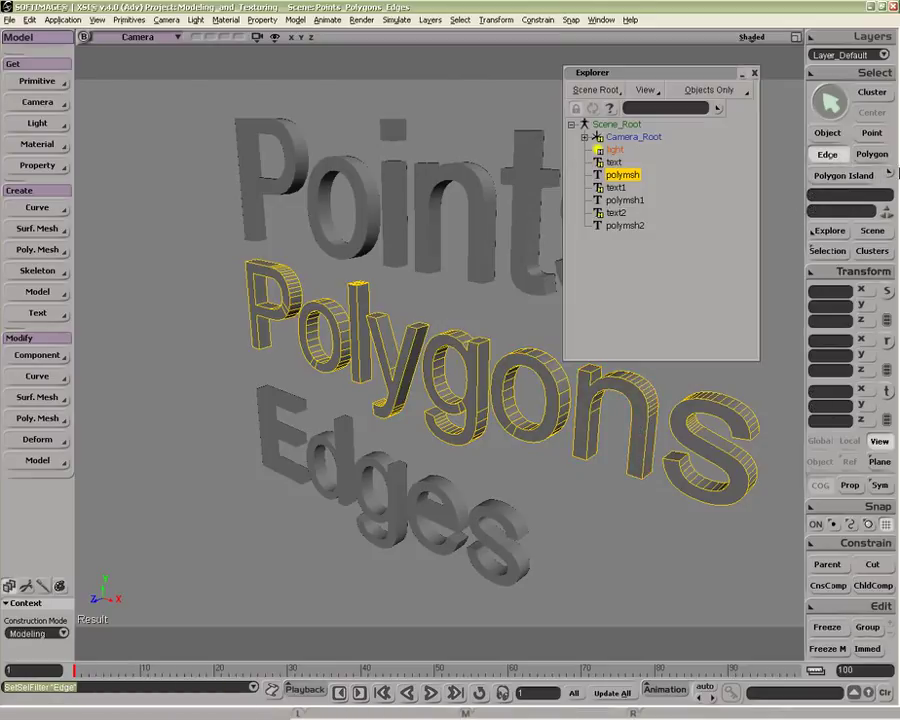
{"action": "left_click", "coordinate": [890, 174]}
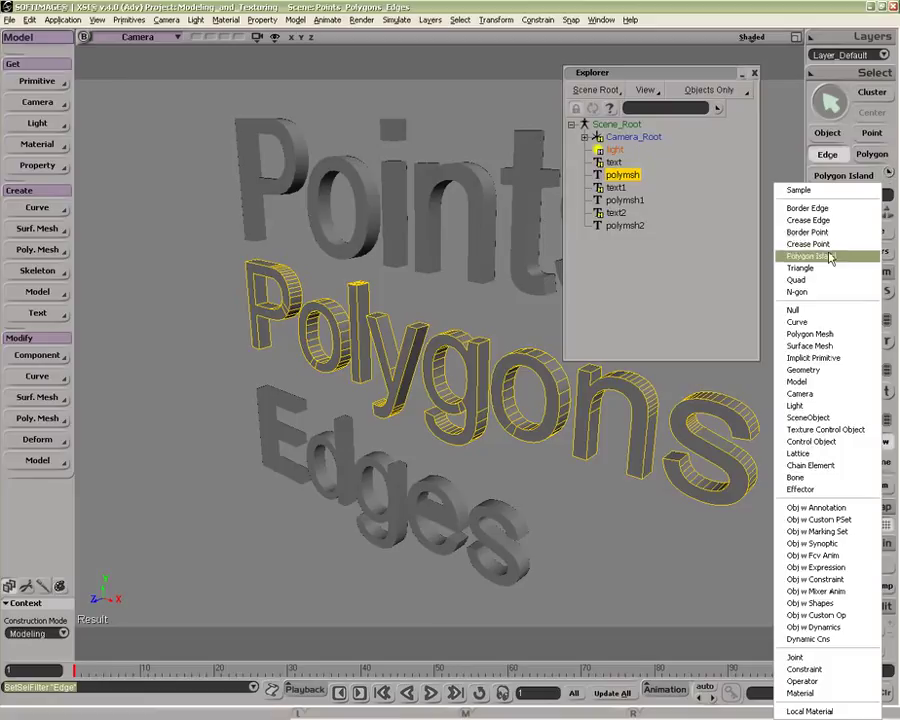
{"action": "left_click", "coordinate": [784, 172]}
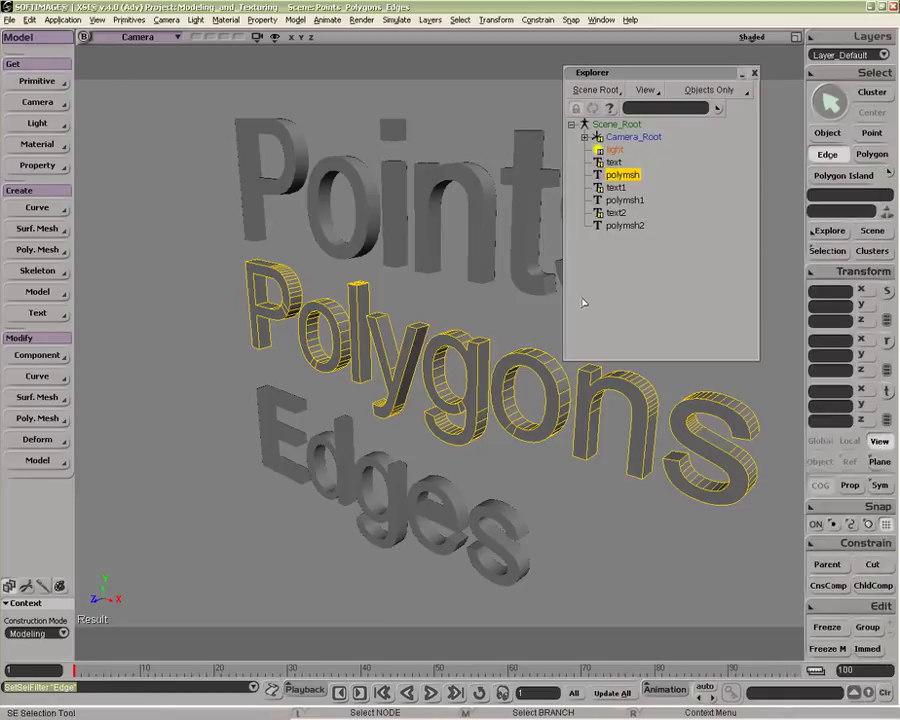